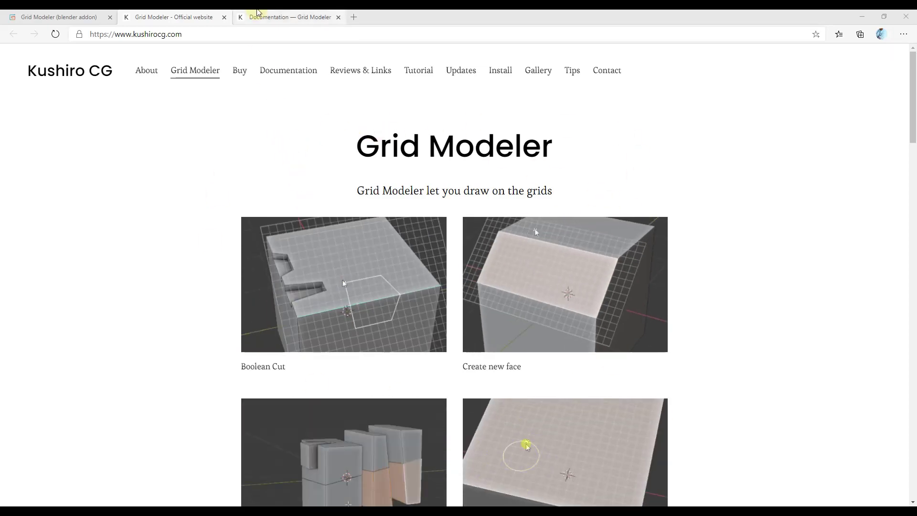
# - View the Grid Modeler product page on Gumroad and switch to Blender
pyautogui.click(248, 17)
pyautogui.click(80, 16)
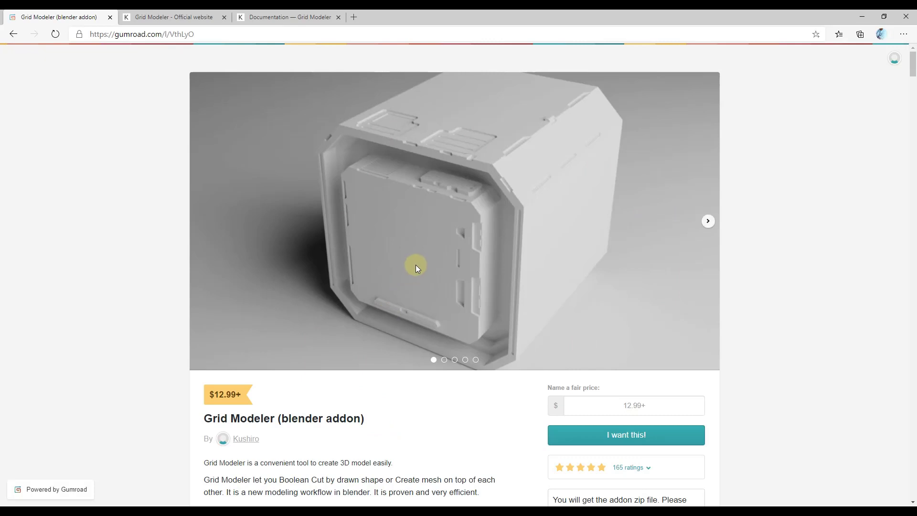
pyautogui.click(859, 16)
# - Enter Edit Mode on the long box, select only its long side face and start Grid Modeler on it
pyautogui.moveTo(420, 280); pyautogui.dragTo(394, 269, button='middle')
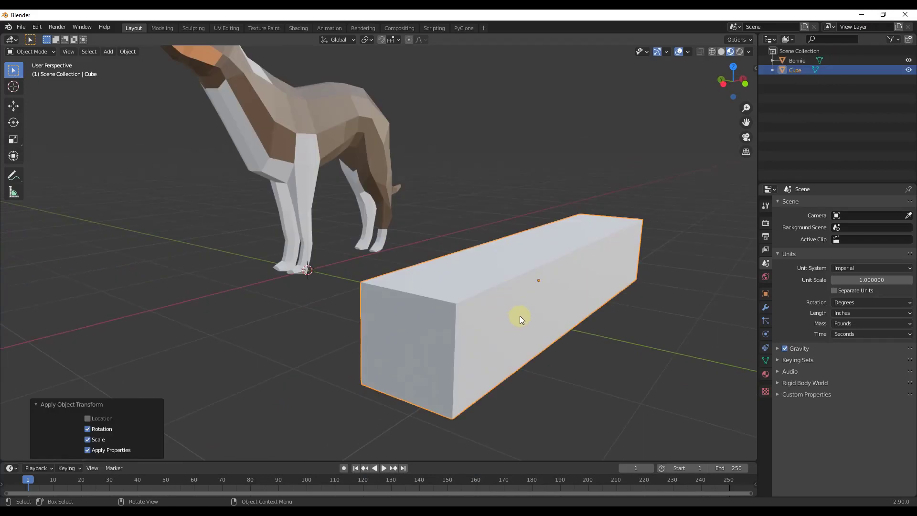
pyautogui.moveTo(543, 281); pyautogui.dragTo(594, 206, button='middle')
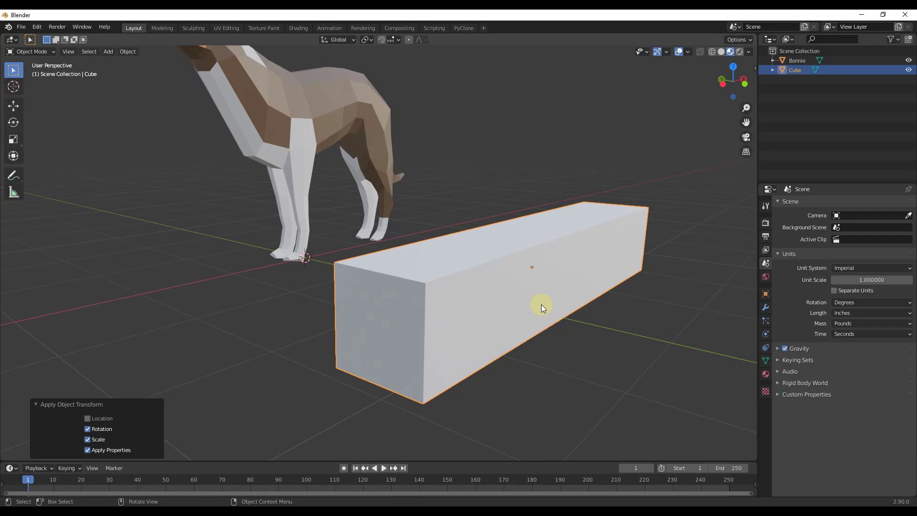
pyautogui.press('Tab')
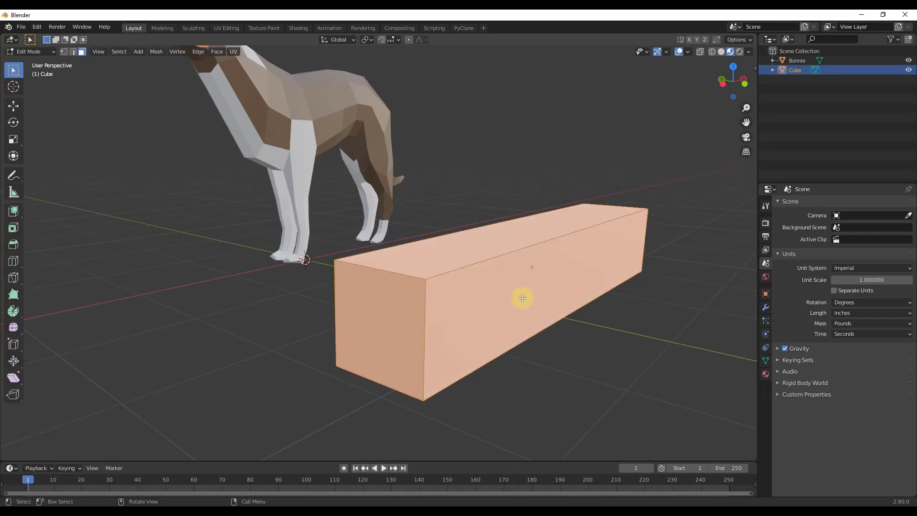
pyautogui.click(499, 313)
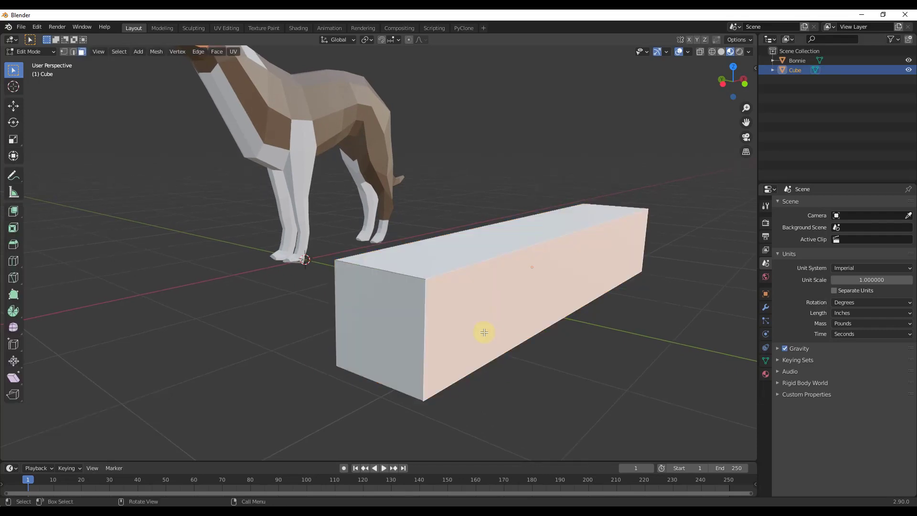
pyautogui.rightClick(456, 312)
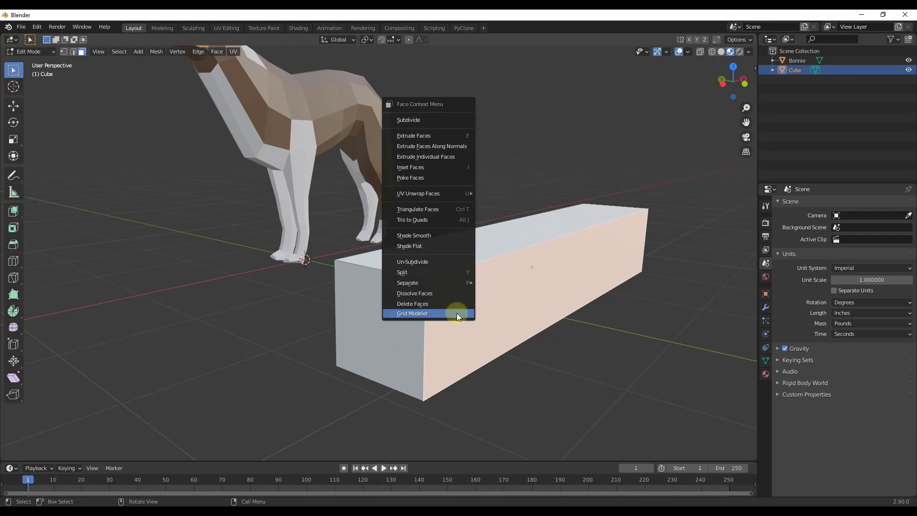
pyautogui.click(456, 313)
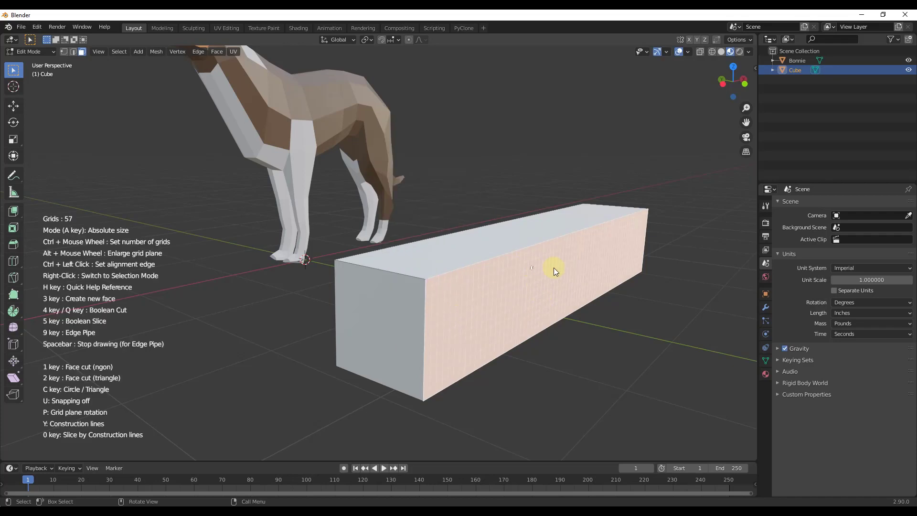
# - Boolean-cut a small four-sided shape near one end of the side face with depth 1.18 and boundary offset 0.15, and undo the cut
pyautogui.moveTo(554, 267); pyautogui.dragTo(491, 283, button='middle')
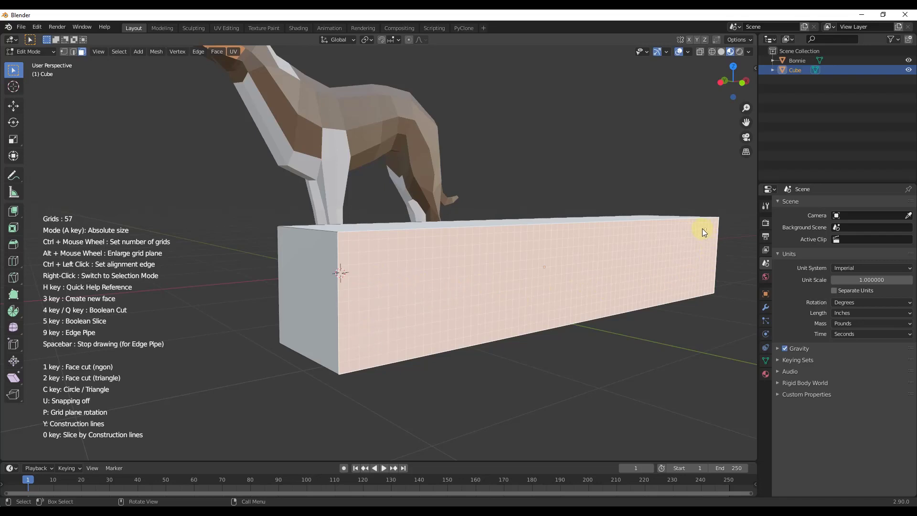
pyautogui.moveTo(357, 272); pyautogui.dragTo(401, 293, button='middle')
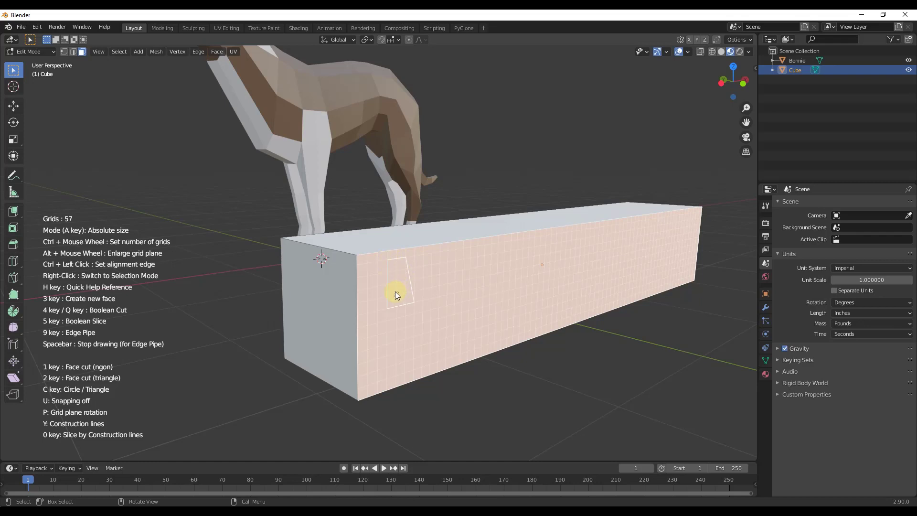
pyautogui.press('4')
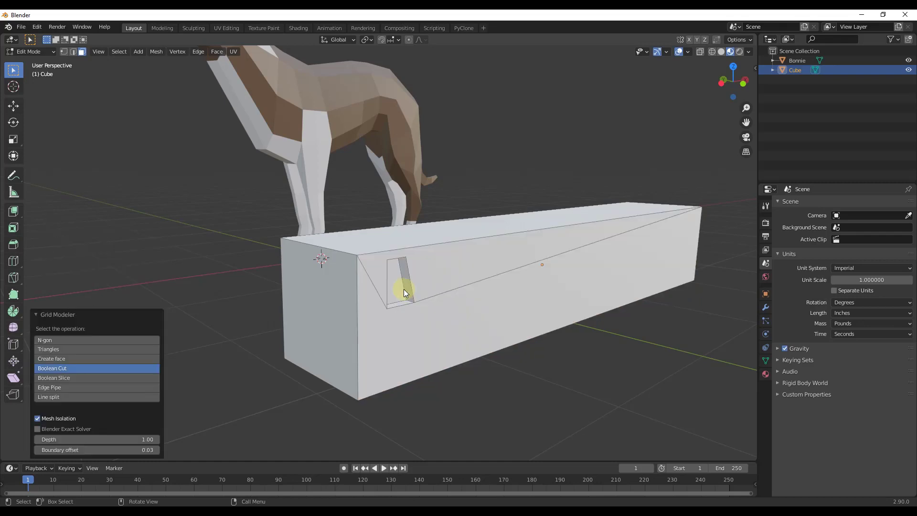
pyautogui.moveTo(102, 438)
pyautogui.mouseDown()
pyautogui.moveTo(92, 435)
pyautogui.moveTo(90, 450)
pyautogui.mouseUp()
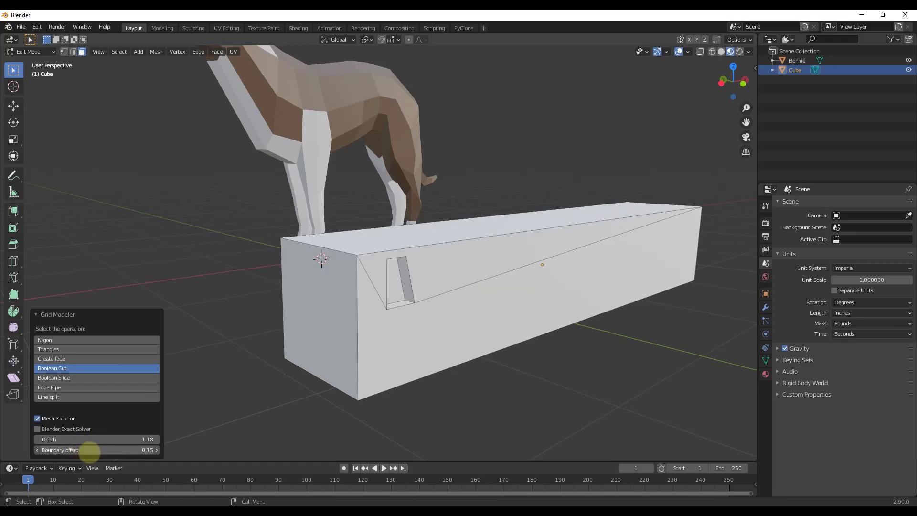
pyautogui.moveTo(317, 381); pyautogui.dragTo(497, 321, button='middle')
pyautogui.hotkey('ctrl', 'z')
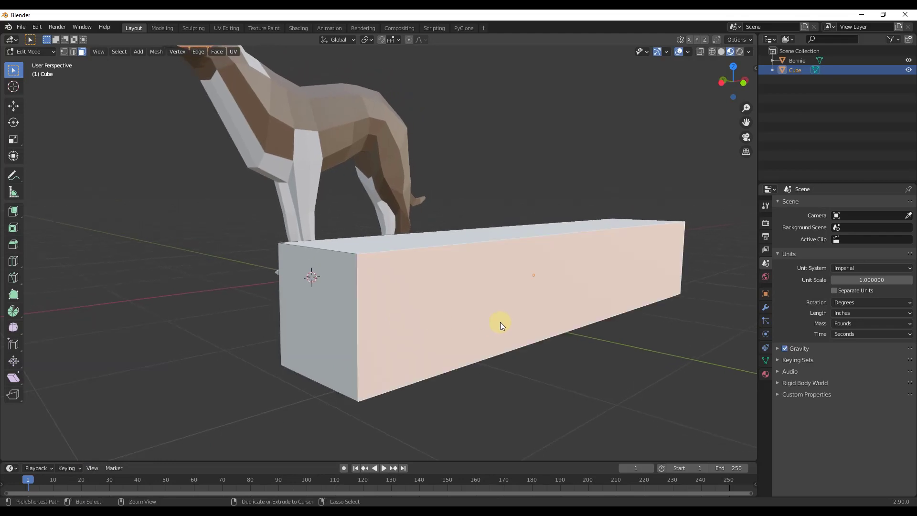
# - Start Grid Modeler on the long side face and set the grid to Relative size with 34 grids
pyautogui.rightClick(426, 293)
pyautogui.click(421, 293)
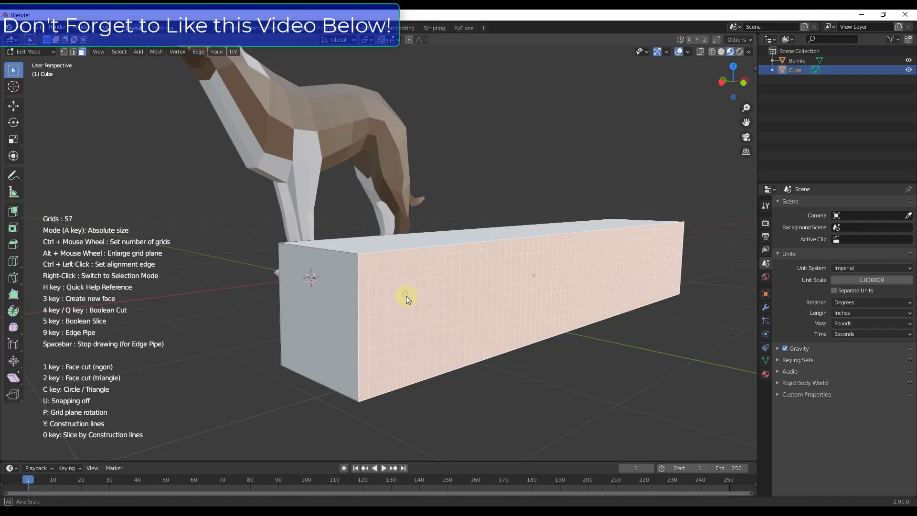
pyautogui.moveTo(406, 296); pyautogui.dragTo(407, 316, button='middle')
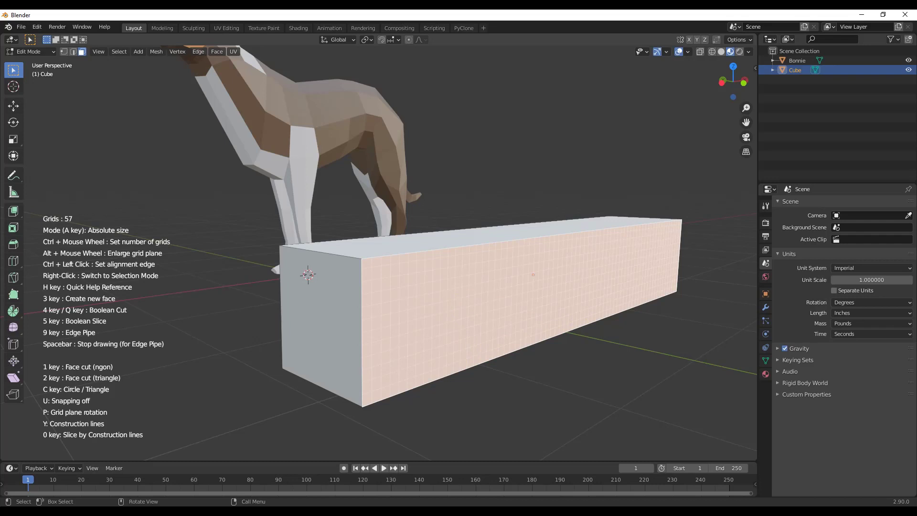
pyautogui.click(619, 261)
pyautogui.moveTo(386, 286); pyautogui.dragTo(350, 311, button='middle')
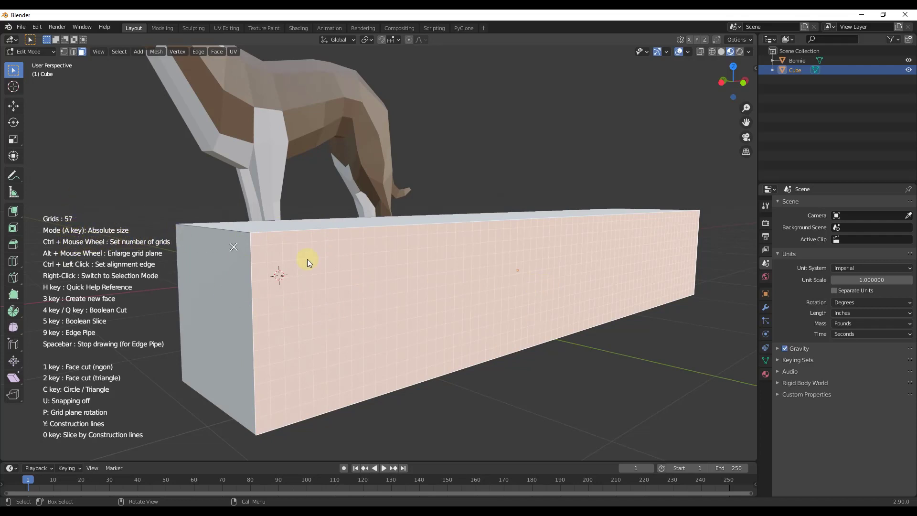
pyautogui.press('a')
pyautogui.press('a')
pyautogui.press('a')
pyautogui.keyDown('ctrl'); pyautogui.scroll(-1, 361, 278); pyautogui.keyUp('ctrl')
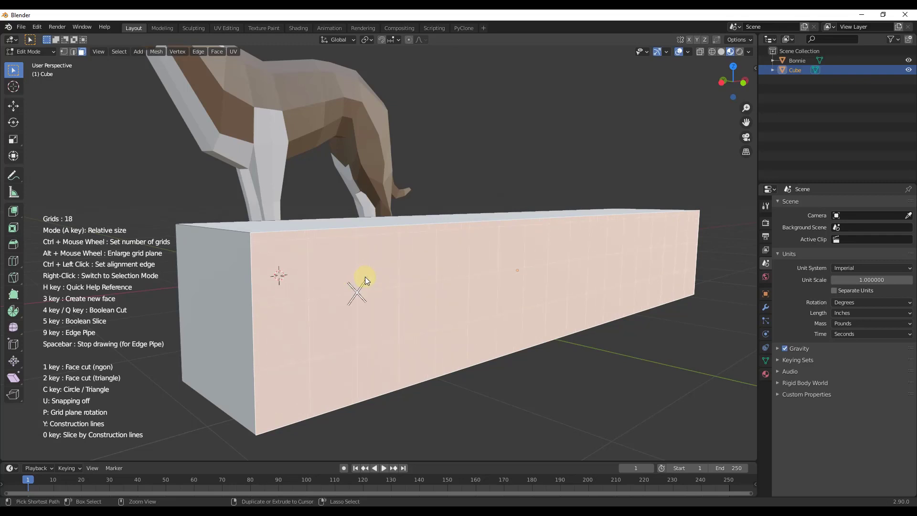
pyautogui.keyDown('ctrl'); pyautogui.scroll(-1, 366, 280); pyautogui.keyUp('ctrl')
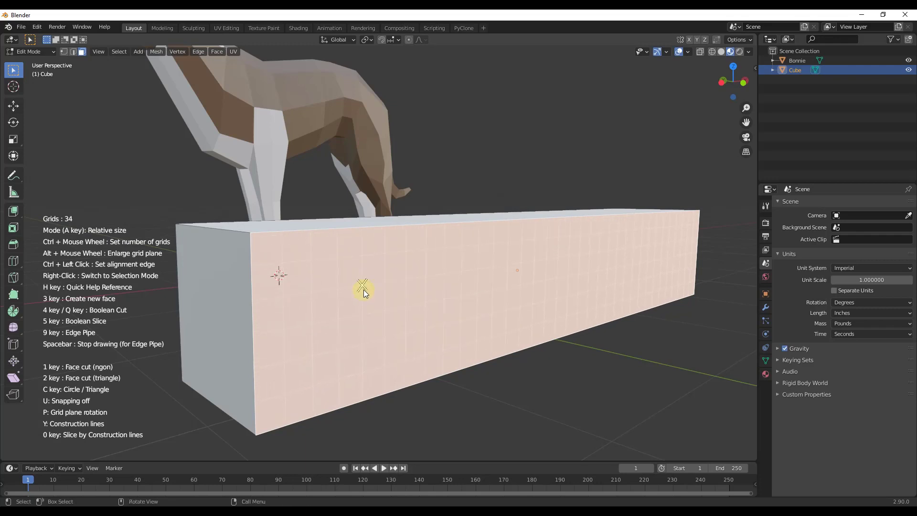
# - Cycle the grid between Absolute and Relative size, and set the Relative size grid to 40
pyautogui.press('a')
pyautogui.press('a')
pyautogui.press('a')
pyautogui.keyDown('ctrl'); pyautogui.scroll(-2, 391, 293); pyautogui.keyUp('ctrl')
pyautogui.press('a')
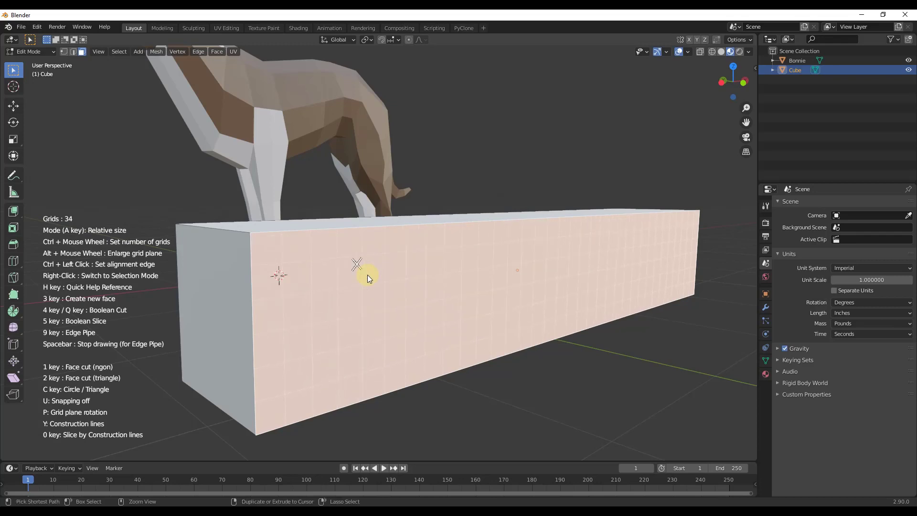
pyautogui.keyDown('ctrl'); pyautogui.scroll(-1, 368, 274); pyautogui.keyUp('ctrl')
pyautogui.keyDown('ctrl'); pyautogui.scroll(1, 447, 319); pyautogui.keyUp('ctrl')
pyautogui.keyDown('ctrl'); pyautogui.scroll(1, 435, 311); pyautogui.keyUp('ctrl')
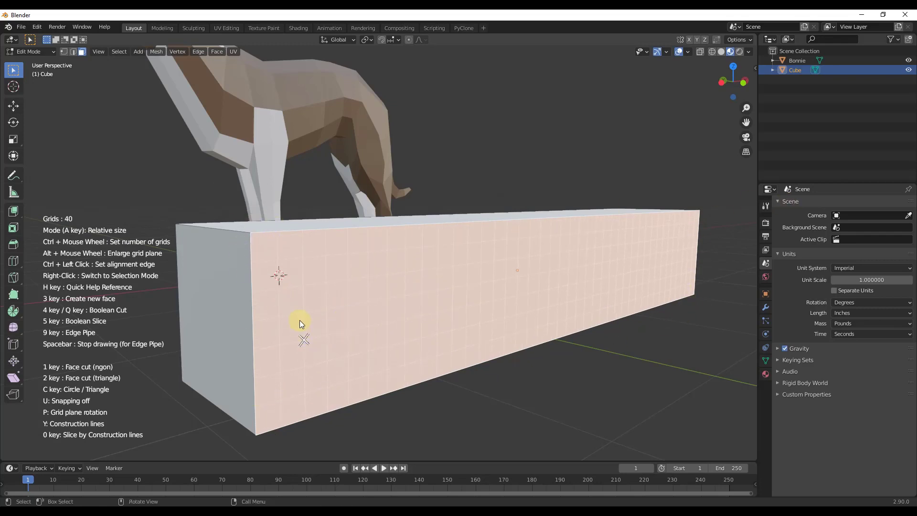
# - Enlarge the grid plane beyond the edges of the side face and exit Grid Modeler
pyautogui.moveTo(330, 297)
pyautogui.mouseDown(button='middle')
pyautogui.moveTo(339, 289)
pyautogui.moveTo(322, 285)
pyautogui.mouseUp(button='middle')
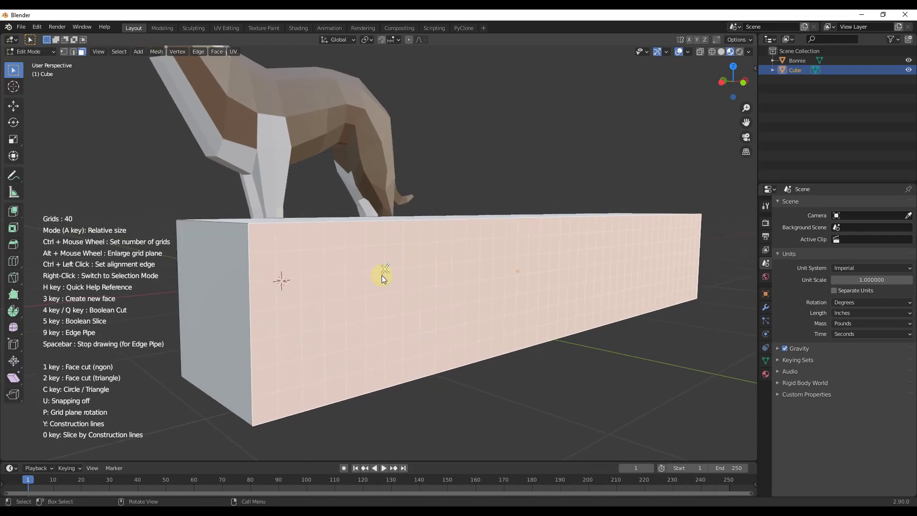
pyautogui.keyDown('alt'); pyautogui.scroll(4, 382, 277); pyautogui.keyUp('alt')
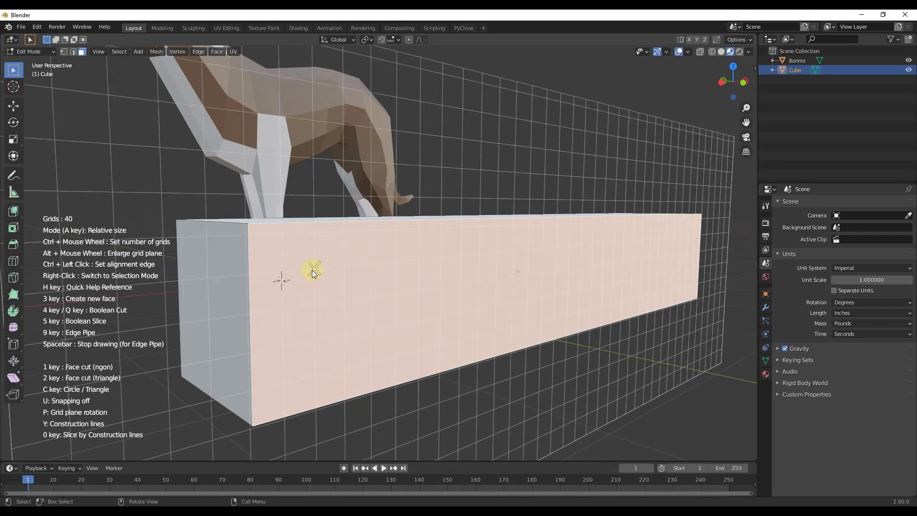
pyautogui.moveTo(313, 272)
pyautogui.mouseDown(button='middle')
pyautogui.moveTo(321, 303)
pyautogui.moveTo(317, 282)
pyautogui.mouseUp(button='middle')
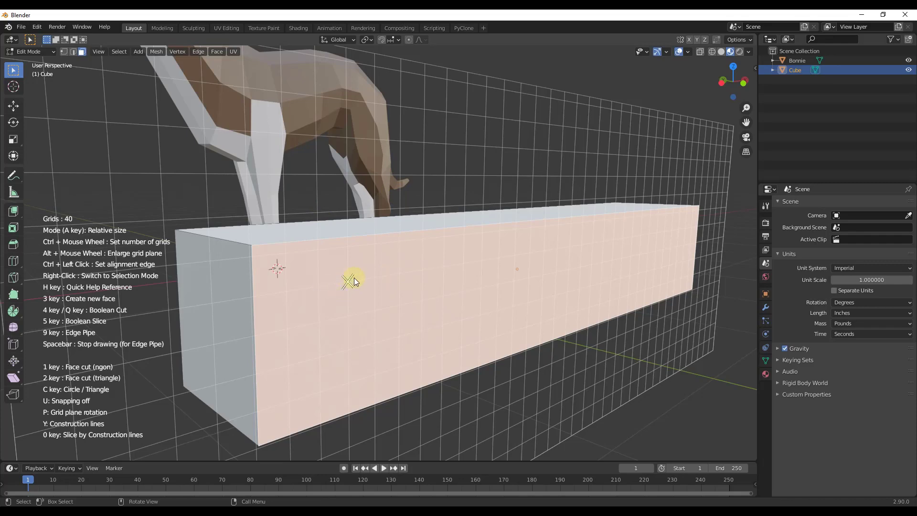
pyautogui.scroll(-10, 365, 274)
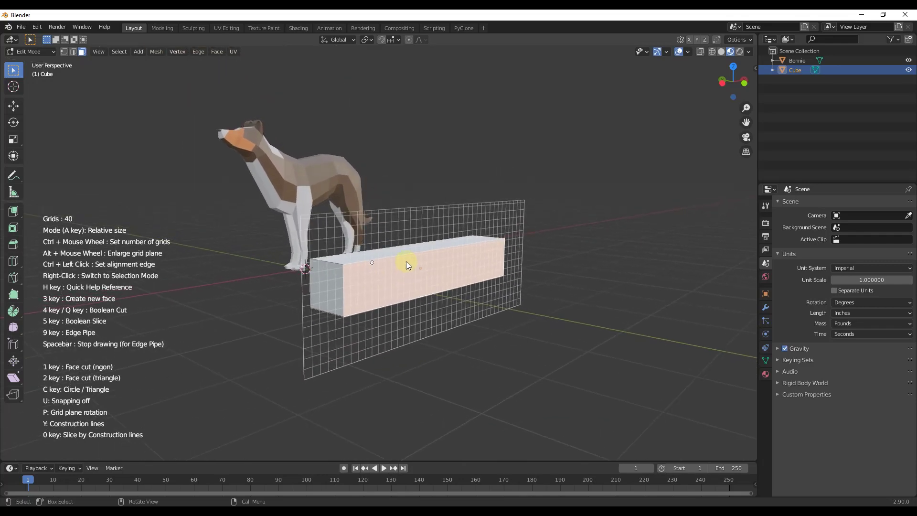
pyautogui.moveTo(411, 301); pyautogui.dragTo(395, 294, button='middle')
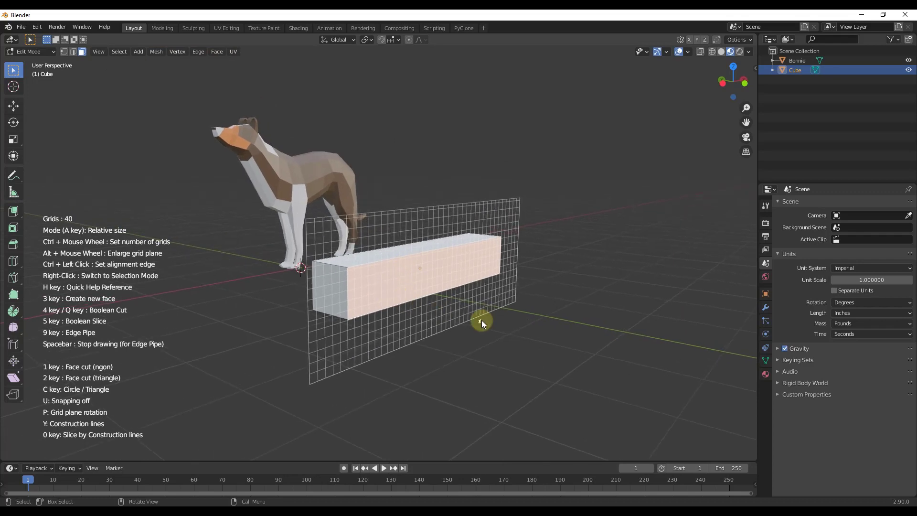
pyautogui.press('Escape')
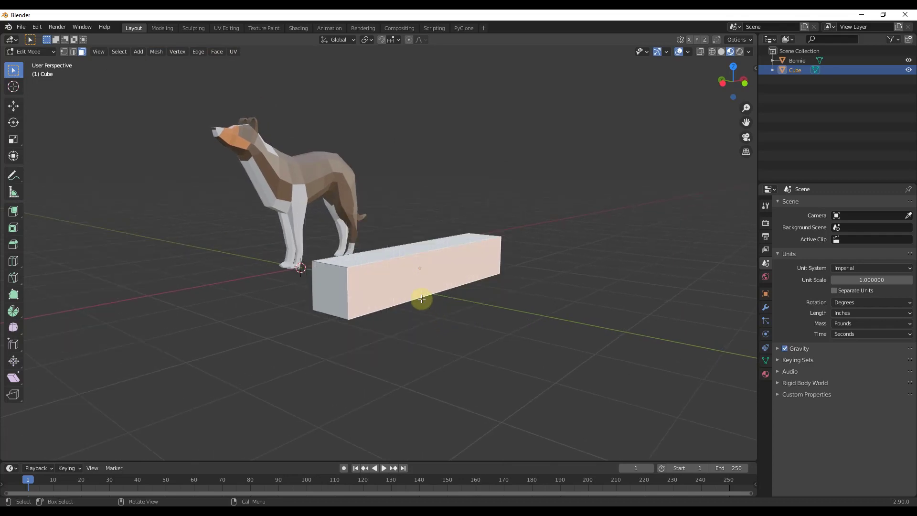
# - Model a block from a new plane beside the long box, with one upper edge beveled into a wide slope
pyautogui.press('Tab')
pyautogui.moveTo(420, 301); pyautogui.dragTo(472, 310, button='middle')
pyautogui.hotkey('shift', 'a')
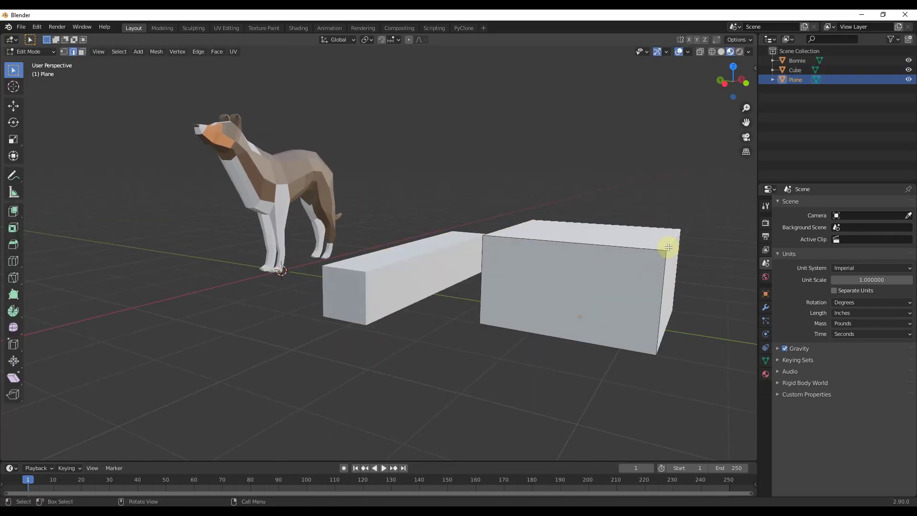
pyautogui.moveTo(665, 241); pyautogui.dragTo(558, 283, button='middle')
pyautogui.click(557, 282)
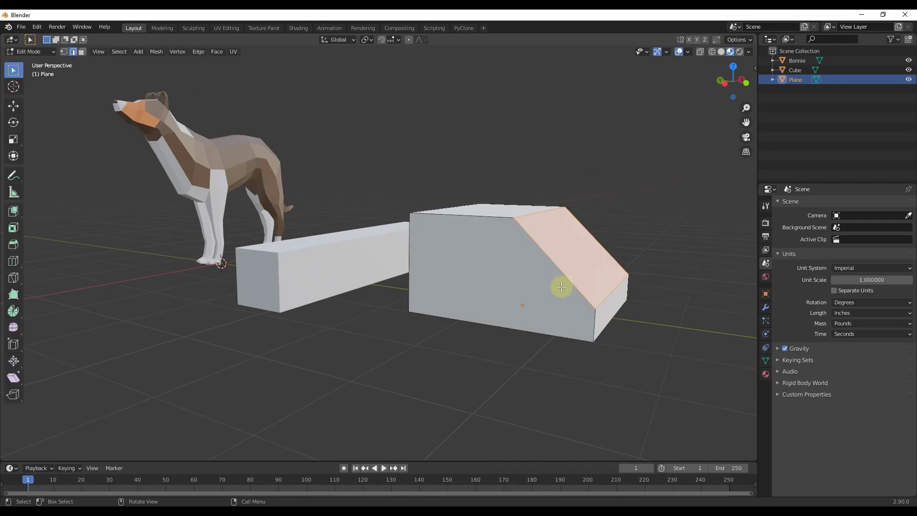
# - Select the block's five-sided side face in face mode and start Grid Modeler on it
pyautogui.click(560, 287)
pyautogui.press('3')
pyautogui.click(560, 287)
pyautogui.scroll(3, 563, 287)
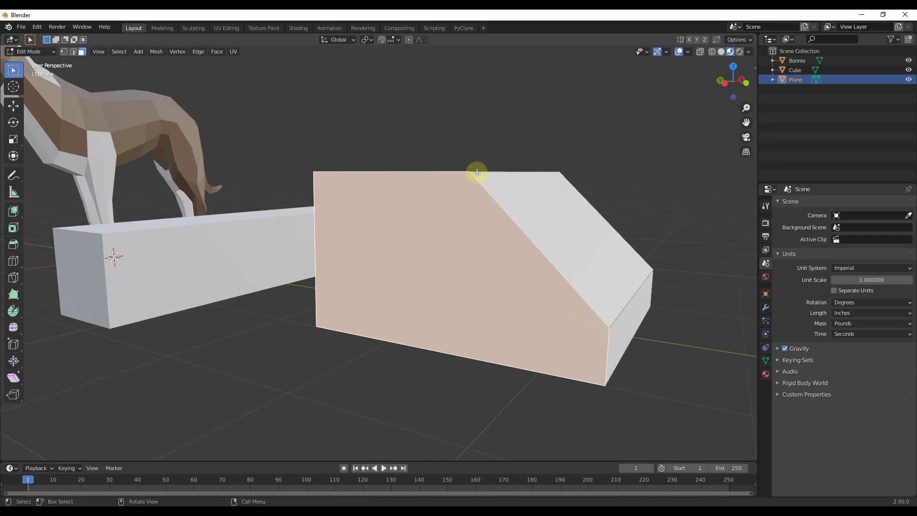
pyautogui.rightClick(346, 239)
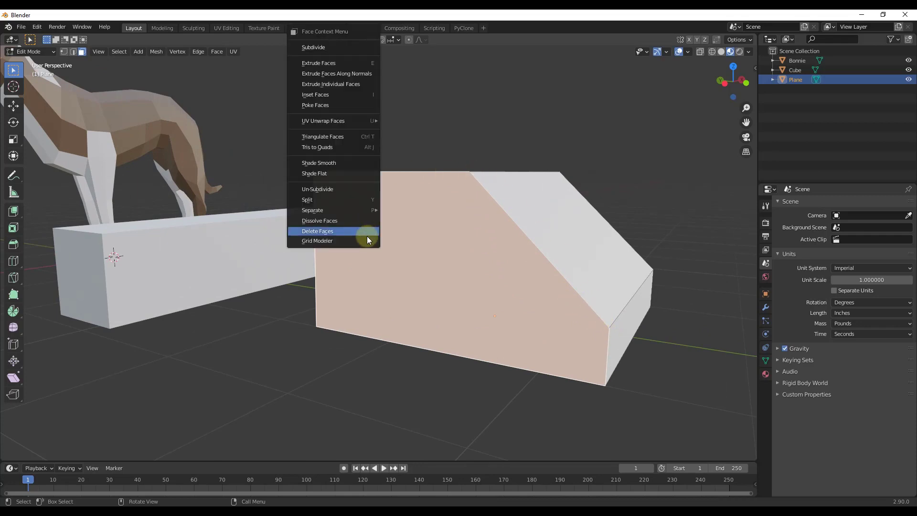
pyautogui.click(341, 243)
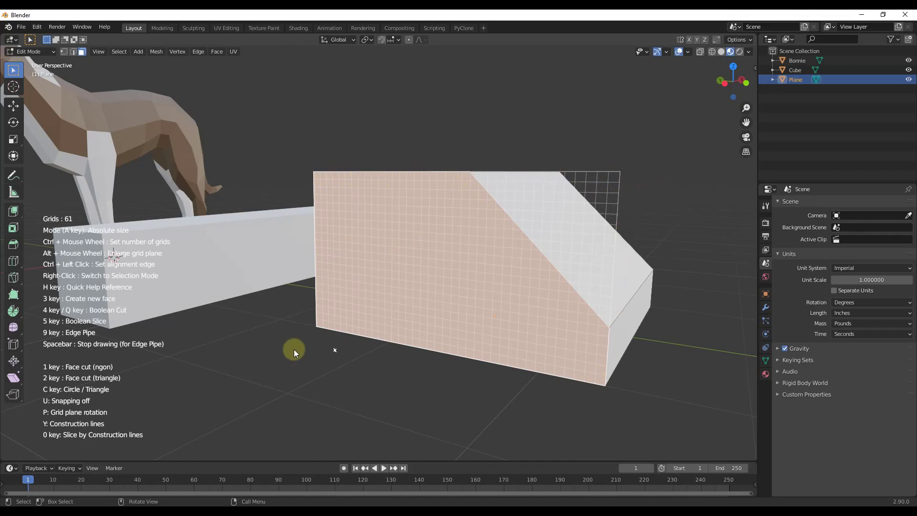
# - Align the drawing grid in turn to the face's sloped edge, upper edge, short vertical edge and bottom edge
pyautogui.moveTo(561, 253); pyautogui.dragTo(438, 169, button='middle')
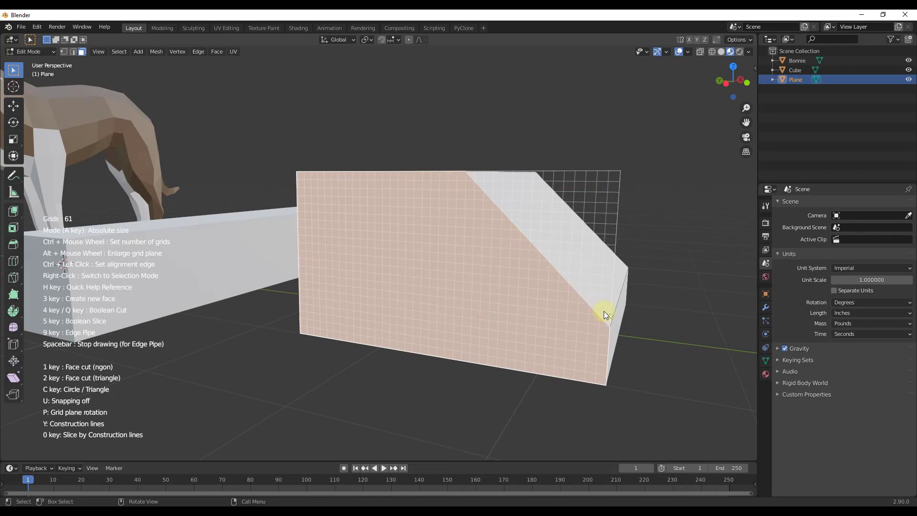
pyautogui.keyDown('ctrl'); pyautogui.click(548, 259); pyautogui.keyUp('ctrl')
pyautogui.moveTo(591, 279); pyautogui.dragTo(566, 257, button='middle')
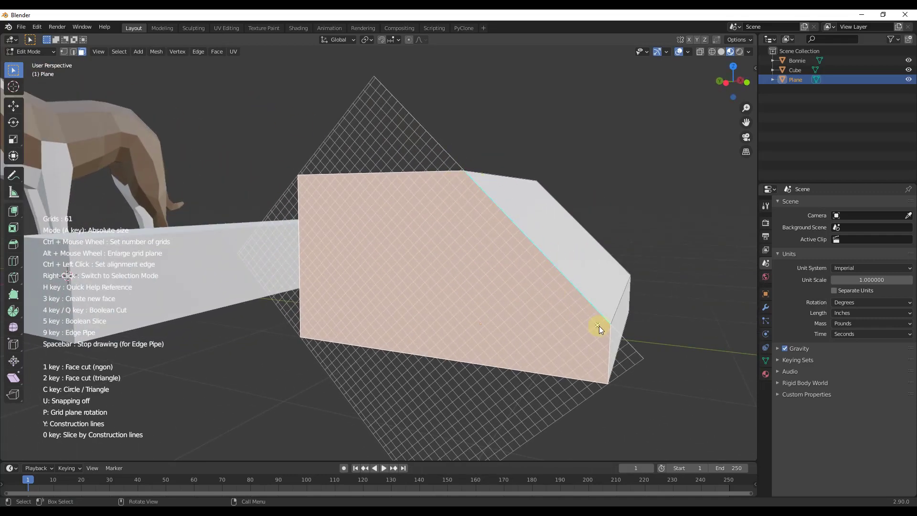
pyautogui.keyDown('ctrl'); pyautogui.click(391, 174); pyautogui.keyUp('ctrl')
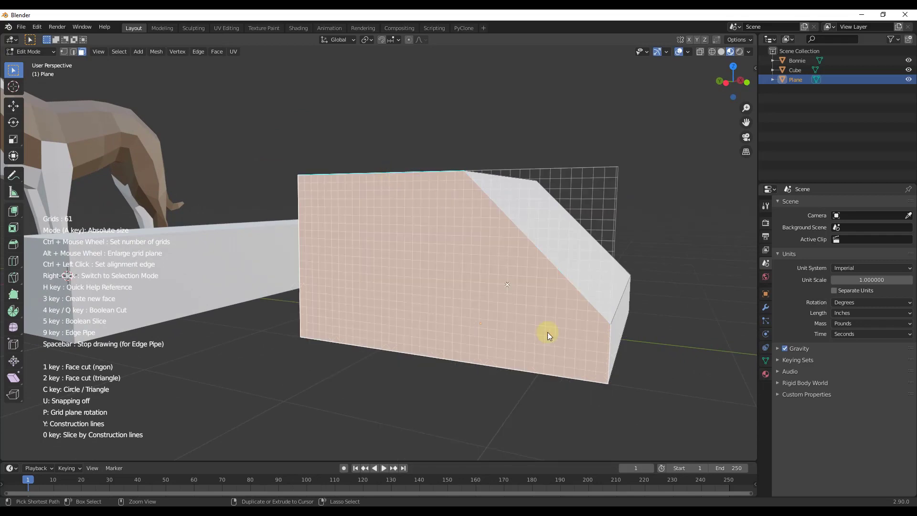
pyautogui.keyDown('ctrl'); pyautogui.click(610, 364); pyautogui.keyUp('ctrl')
pyautogui.keyDown('ctrl'); pyautogui.click(583, 382); pyautogui.keyUp('ctrl')
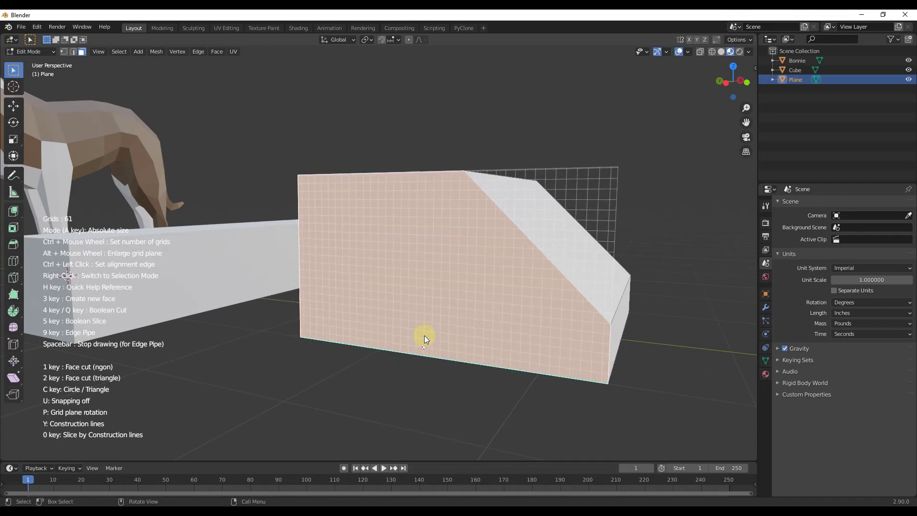
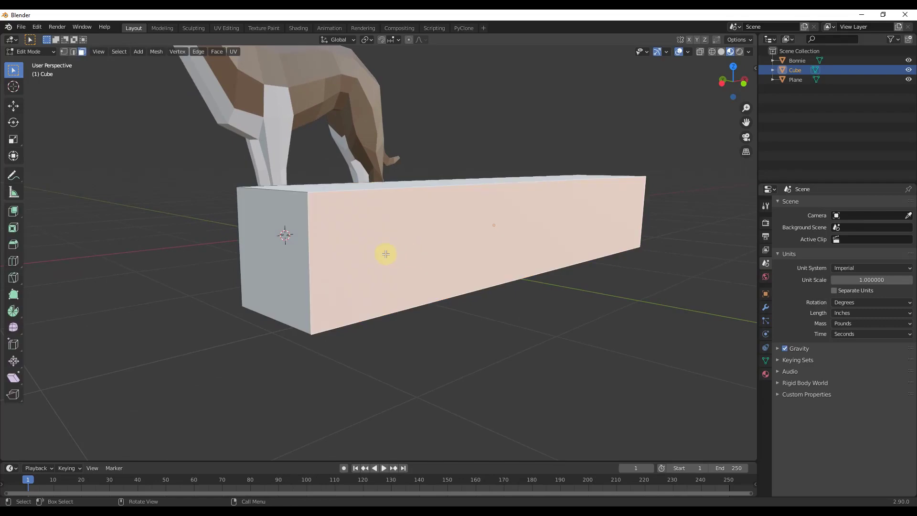
# - Start Grid Modeler on the long box's side face and enlarge the grid plane beyond the face's edges
pyautogui.rightClick(346, 235)
pyautogui.click(345, 241)
pyautogui.scroll(2, 349, 217)
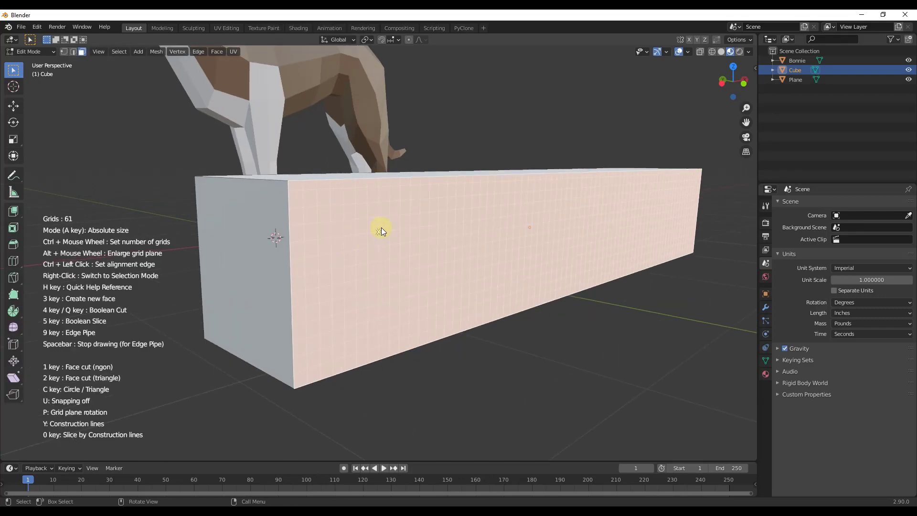
pyautogui.keyDown('alt'); pyautogui.scroll(3, 382, 227); pyautogui.keyUp('alt')
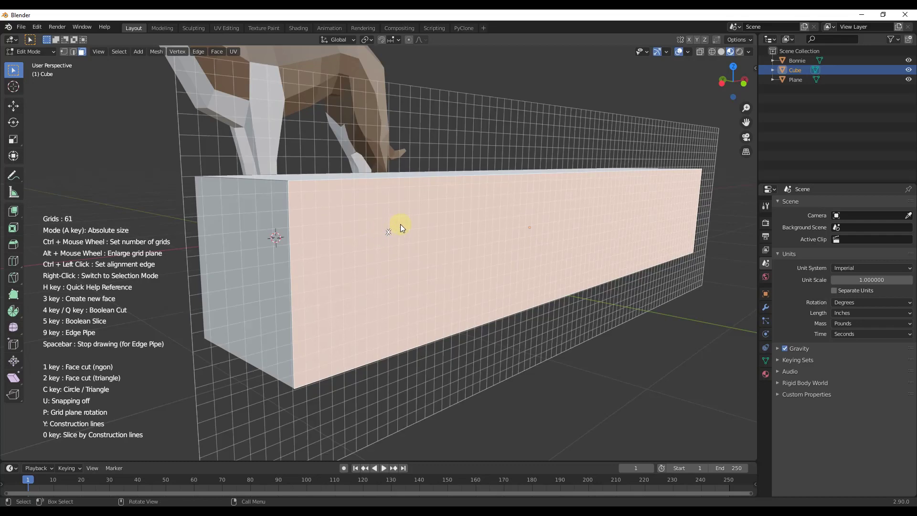
# - Draw a closed stepped outline over the near upper corner of the side face, extending past its top and end edges
pyautogui.moveTo(367, 157); pyautogui.dragTo(374, 167, button='middle')
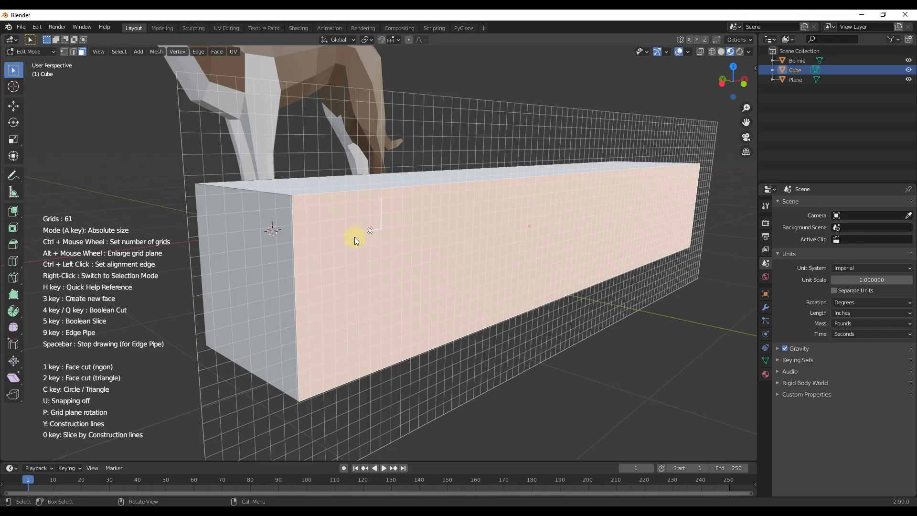
pyautogui.click(277, 313)
pyautogui.scroll(1, 277, 314)
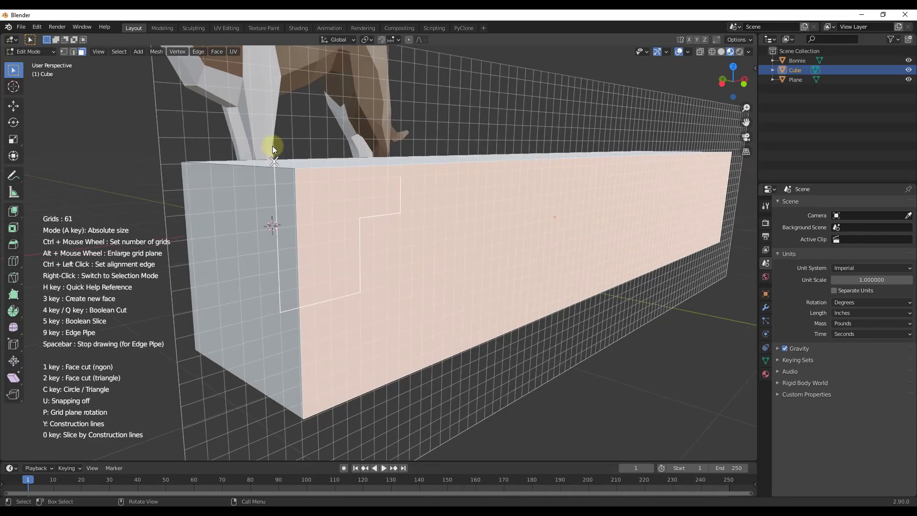
pyautogui.click(273, 138)
pyautogui.click(400, 138)
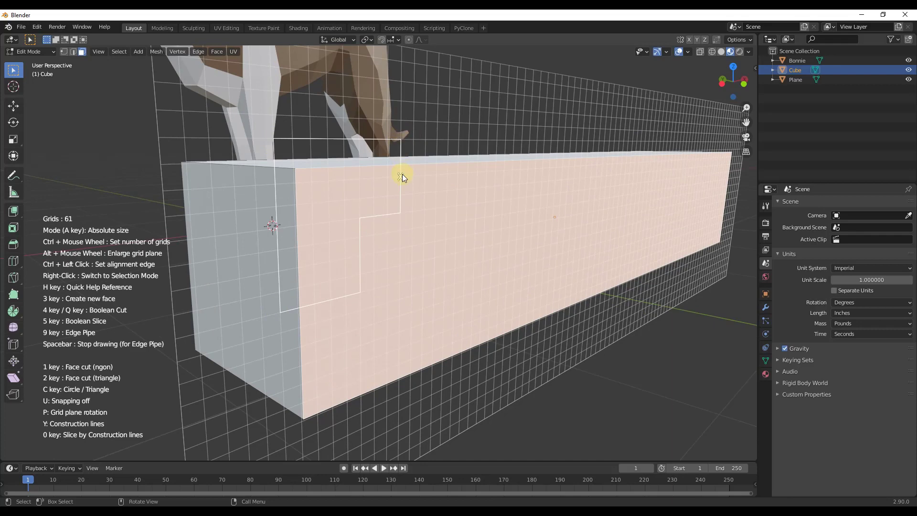
pyautogui.scroll(-3, 402, 174)
pyautogui.scroll(2, 420, 219)
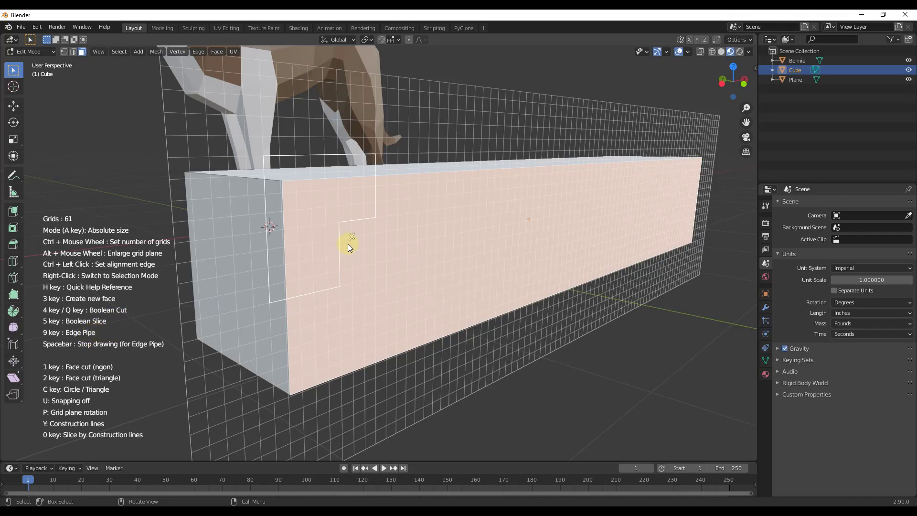
# - Boolean-cut the stepped outline into the box with a depth of 1.30 and a boundary offset of 0.12
pyautogui.moveTo(357, 217)
pyautogui.mouseDown(button='middle')
pyautogui.moveTo(381, 219)
pyautogui.moveTo(369, 211)
pyautogui.mouseUp(button='middle')
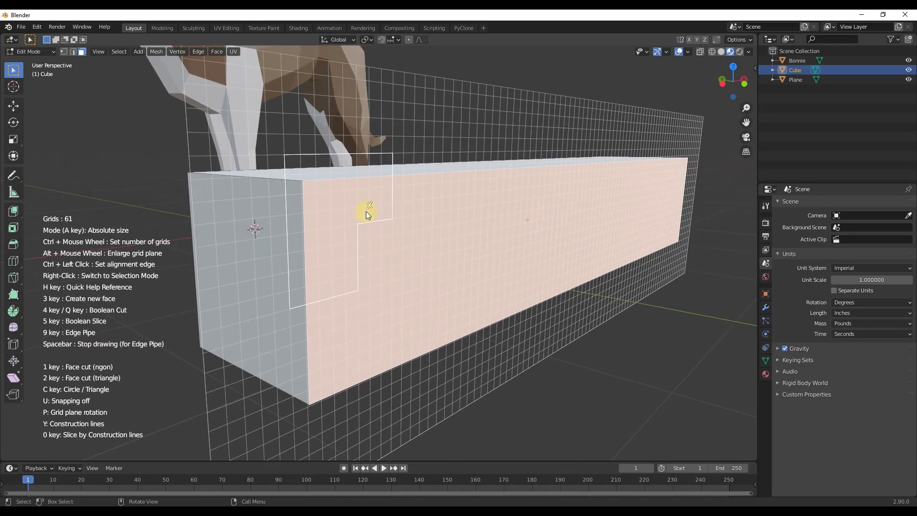
pyautogui.press('4')
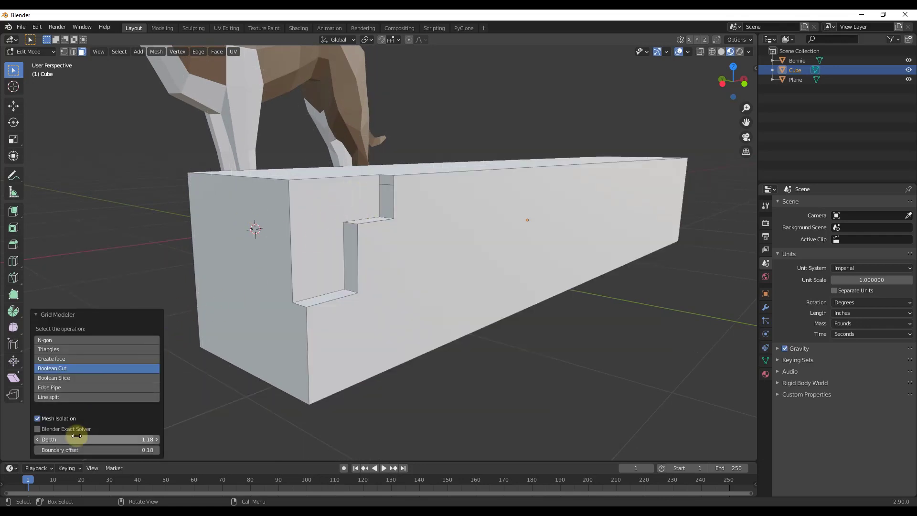
pyautogui.moveTo(73, 439)
pyautogui.mouseDown()
pyautogui.moveTo(195, 447)
pyautogui.moveTo(90, 451)
pyautogui.moveTo(325, 448)
pyautogui.moveTo(16, 451)
pyautogui.moveTo(71, 456)
pyautogui.mouseUp()
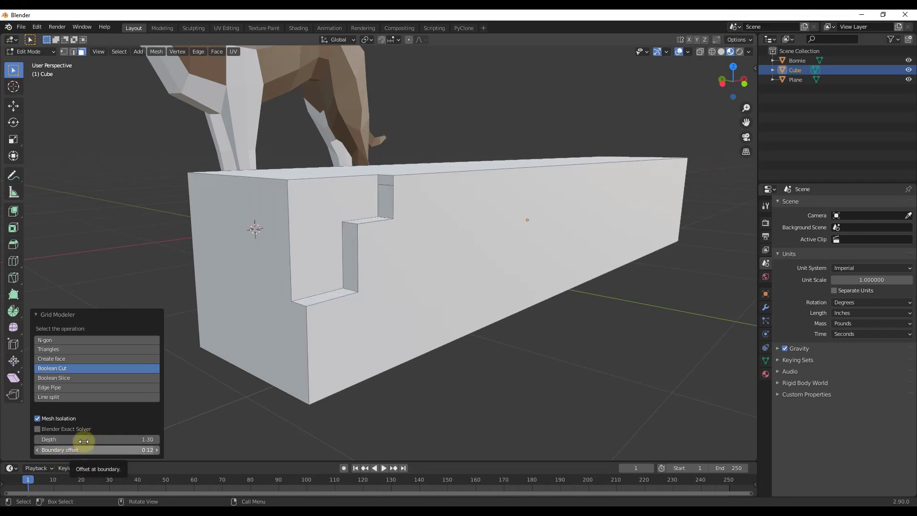
pyautogui.moveTo(293, 229); pyautogui.dragTo(352, 225, button='middle')
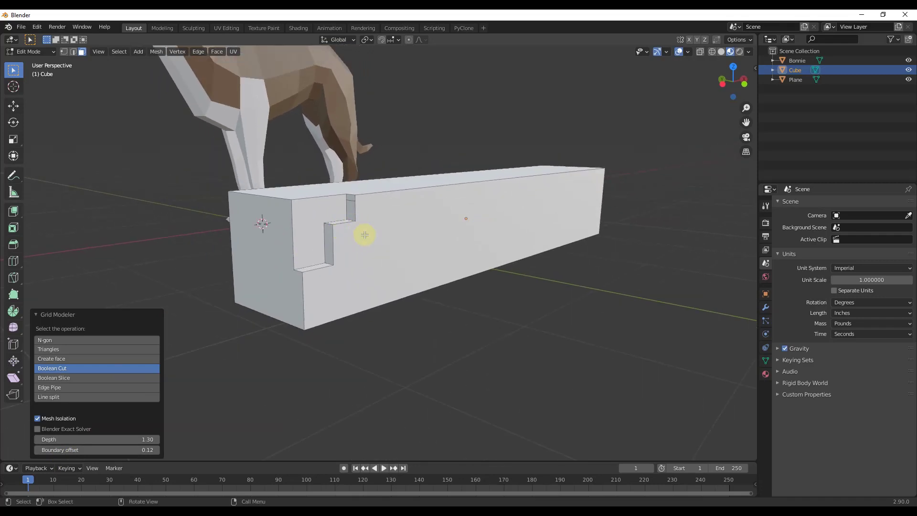
# - Start Grid Modeler on the remaining side face and draw a closed stepped outline that follows the corner cut
pyautogui.click(359, 251)
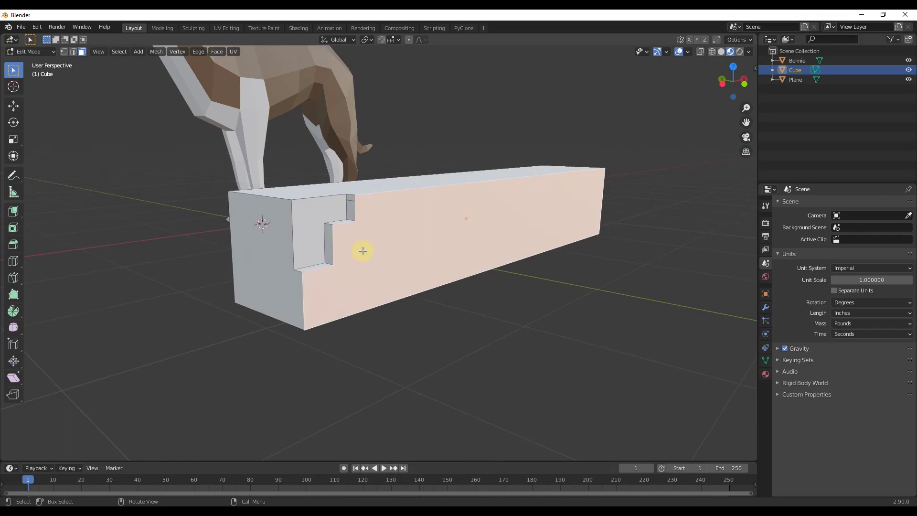
pyautogui.rightClick(364, 248)
pyautogui.click(359, 247)
pyautogui.moveTo(398, 232); pyautogui.dragTo(359, 202, button='middle')
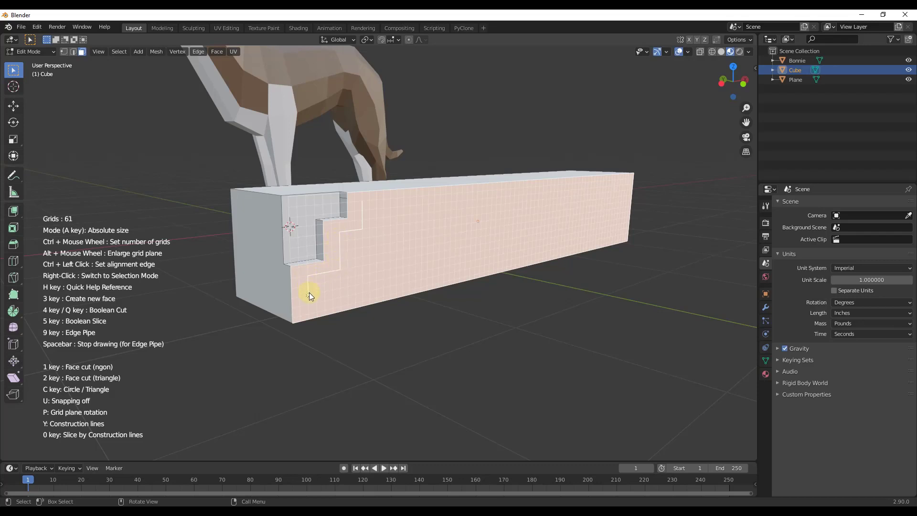
pyautogui.click(376, 280)
pyautogui.scroll(3, 407, 234)
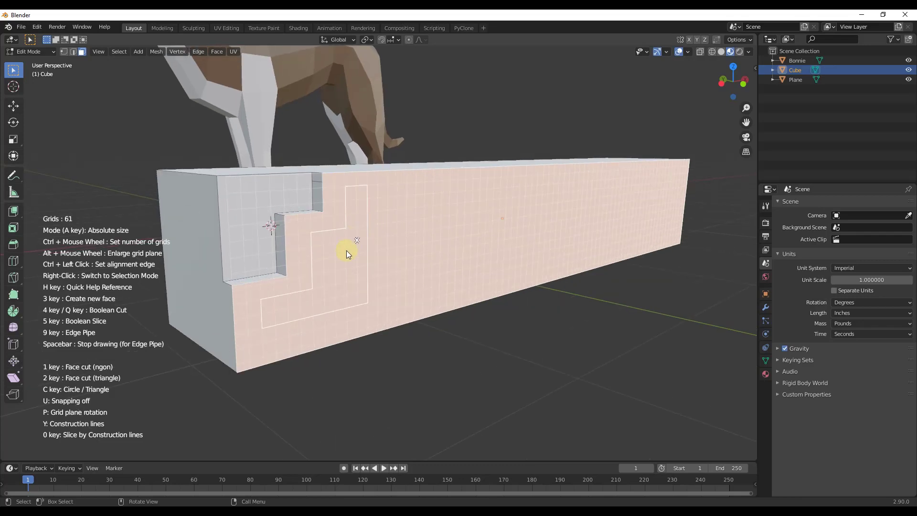
pyautogui.moveTo(344, 239); pyautogui.dragTo(389, 239, button='middle')
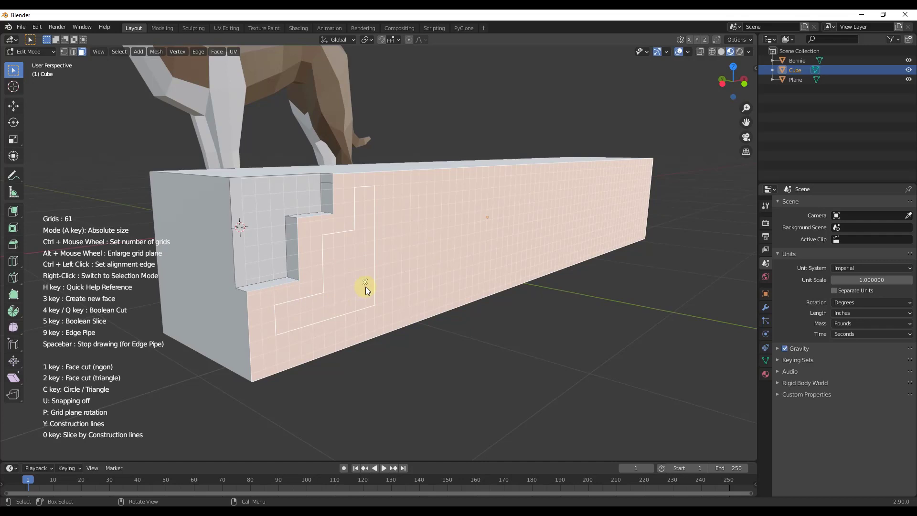
# - Create a new face from the stepped outline and extrude it outward about 0.52 inches
pyautogui.press('3')
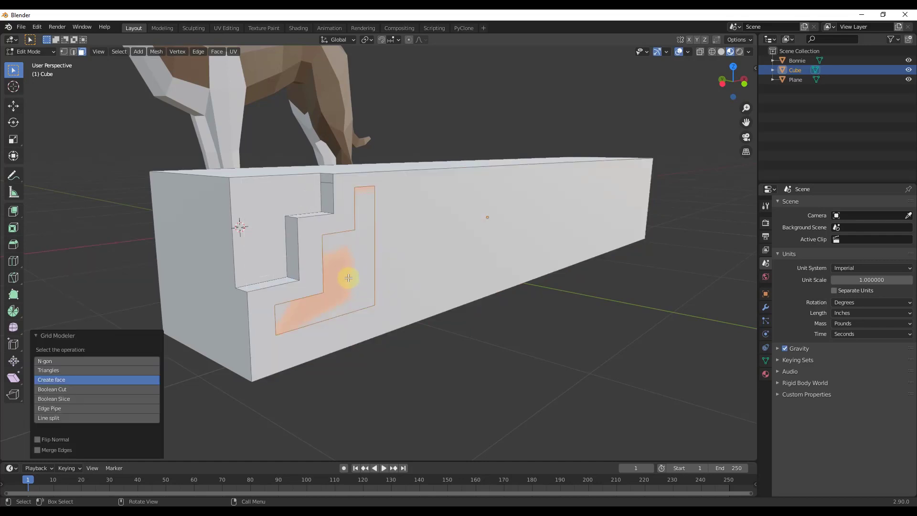
pyautogui.moveTo(358, 266)
pyautogui.mouseDown(button='middle')
pyautogui.moveTo(506, 272)
pyautogui.moveTo(329, 251)
pyautogui.moveTo(368, 250)
pyautogui.moveTo(354, 260)
pyautogui.mouseUp(button='middle')
pyautogui.scroll(2, 348, 260)
pyautogui.press('e')
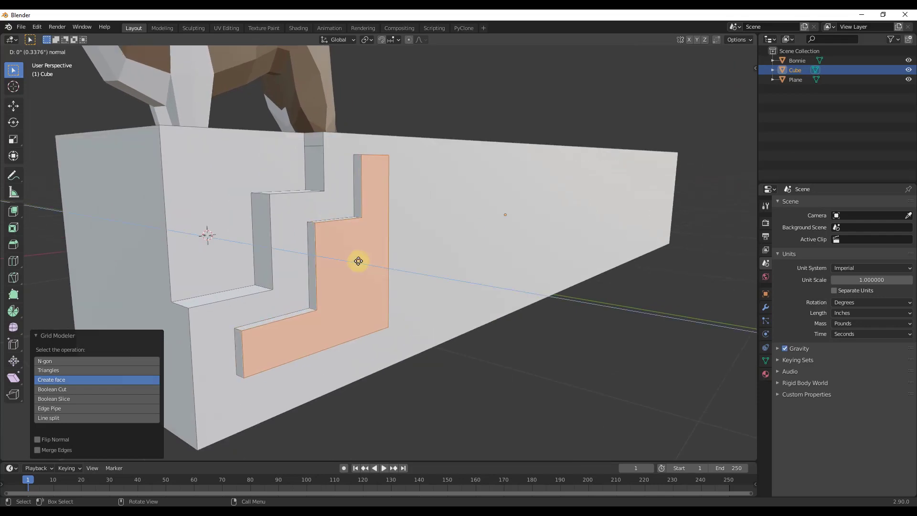
pyautogui.click(358, 263)
# - Inset the raised stepped face to a narrow border, recess its inner area and return to object mode
pyautogui.press('s')
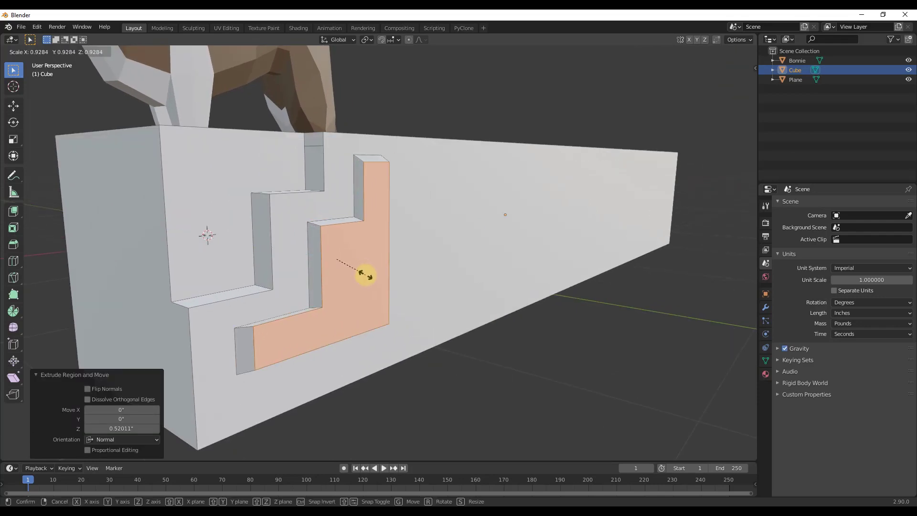
pyautogui.rightClick(365, 275)
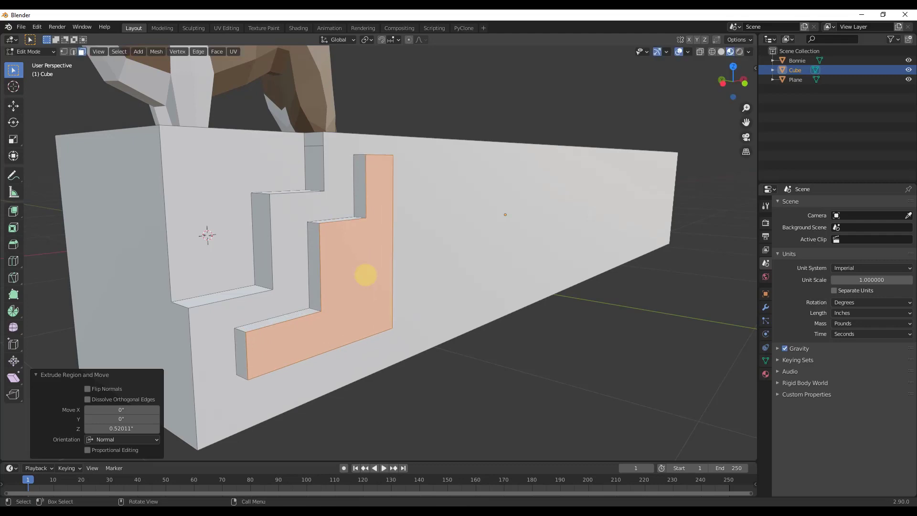
pyautogui.press('i')
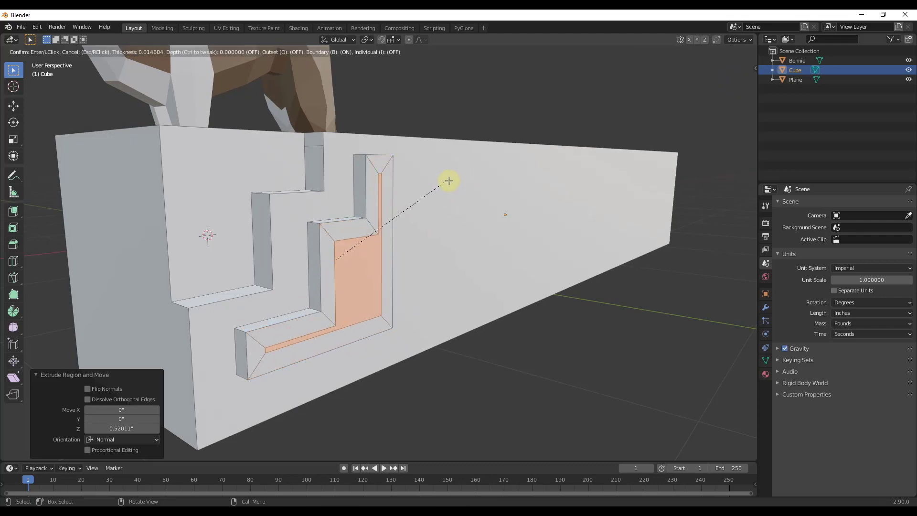
pyautogui.click(445, 180)
pyautogui.press('Tab')
pyautogui.moveTo(370, 287); pyautogui.dragTo(335, 274, button='middle')
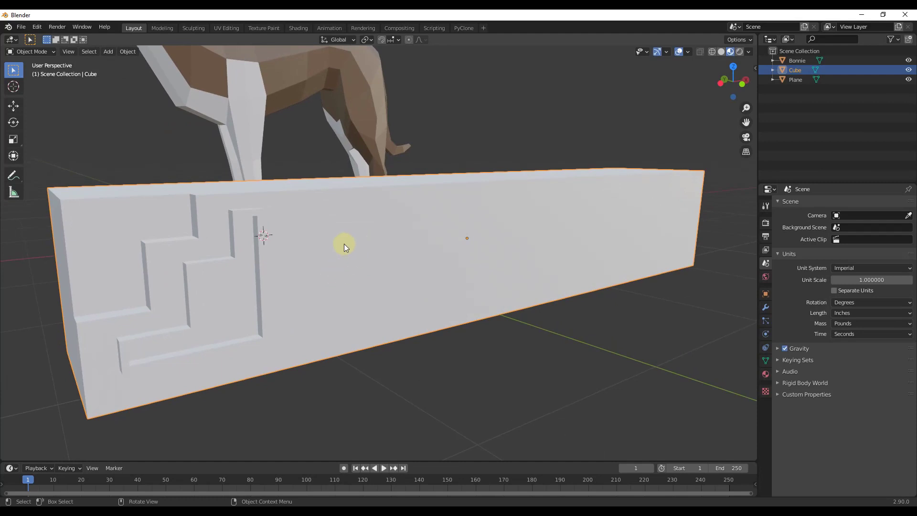
# - Return to edit mode and start Grid Modeler on the side face at the box's far end, with an enlarged grid plane
pyautogui.keyDown('shift'); pyautogui.moveTo(339, 234); pyautogui.dragTo(405, 282, button='middle'); pyautogui.keyUp('shift')
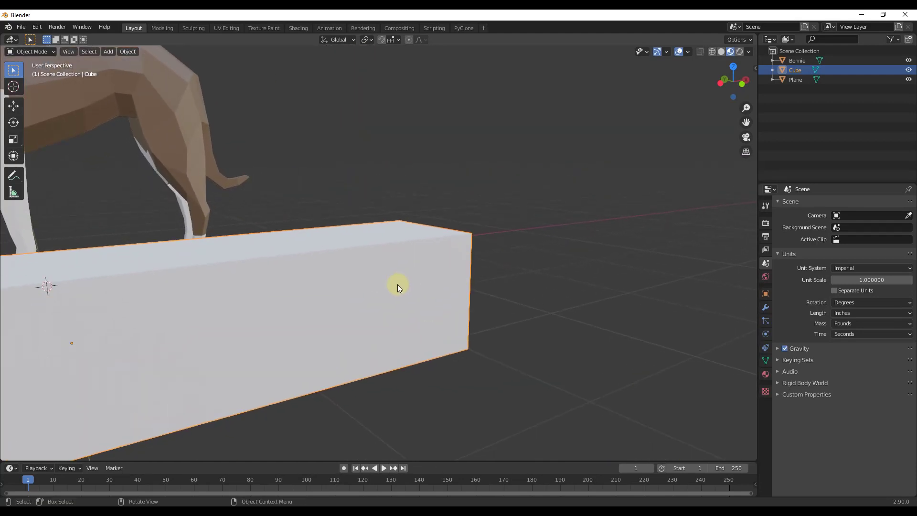
pyautogui.press('Tab')
pyautogui.rightClick(374, 285)
pyautogui.click(373, 286)
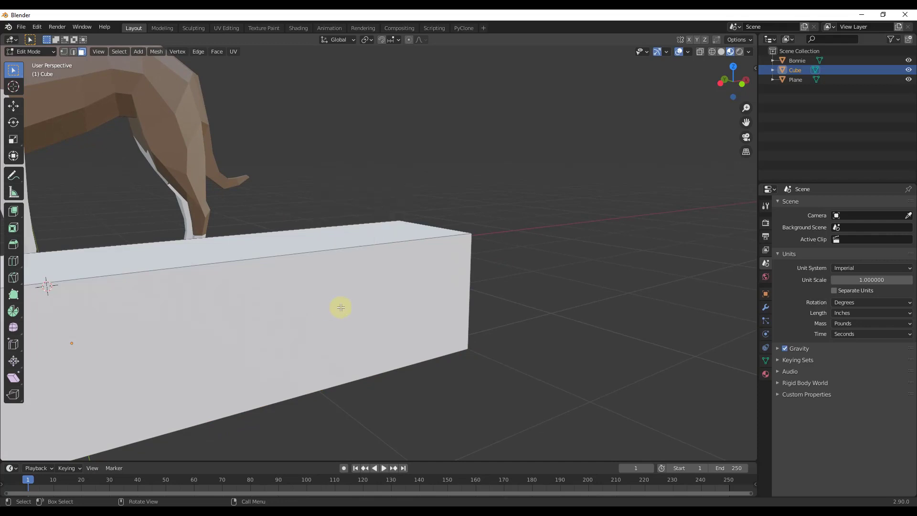
pyautogui.click(342, 306)
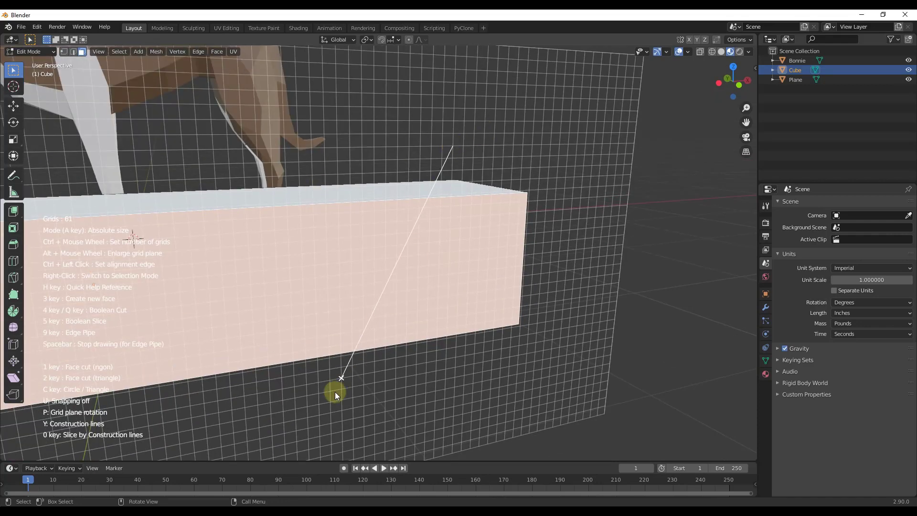
# - Draw a closed four-sided outline around the box's far end, with a slanted side crossing the side face
pyautogui.click(318, 391)
pyautogui.click(426, 372)
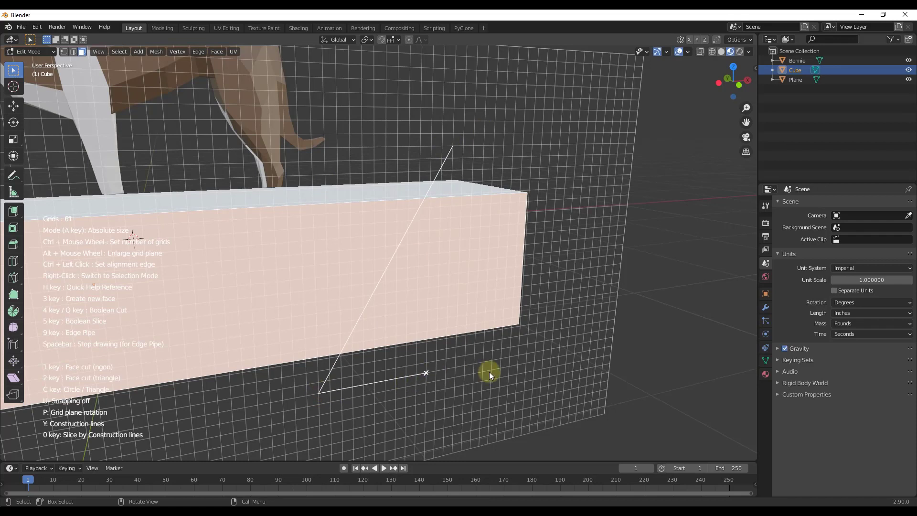
pyautogui.click(551, 350)
pyautogui.click(568, 145)
pyautogui.click(453, 146)
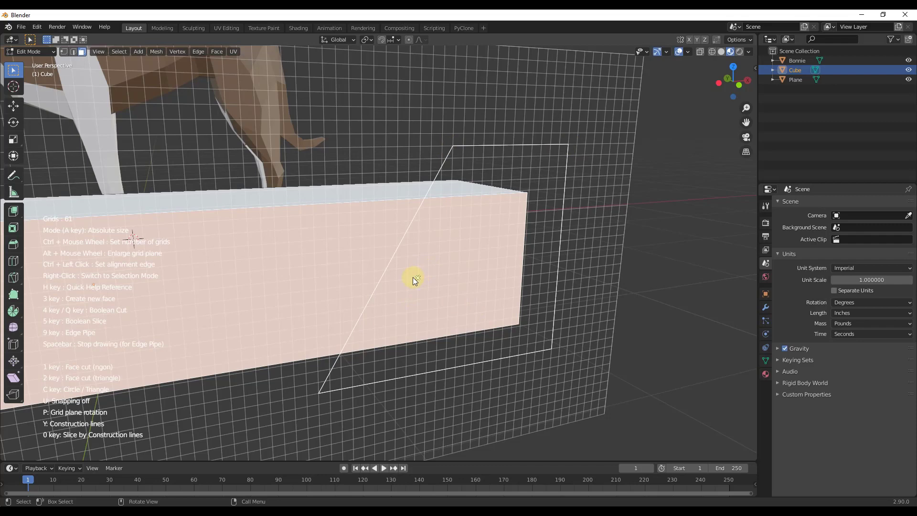
# - Apply a Boolean Slice to the box with the slanted outline and adjust the slice depth
pyautogui.press('5')
pyautogui.moveTo(454, 270); pyautogui.dragTo(362, 344, button='middle')
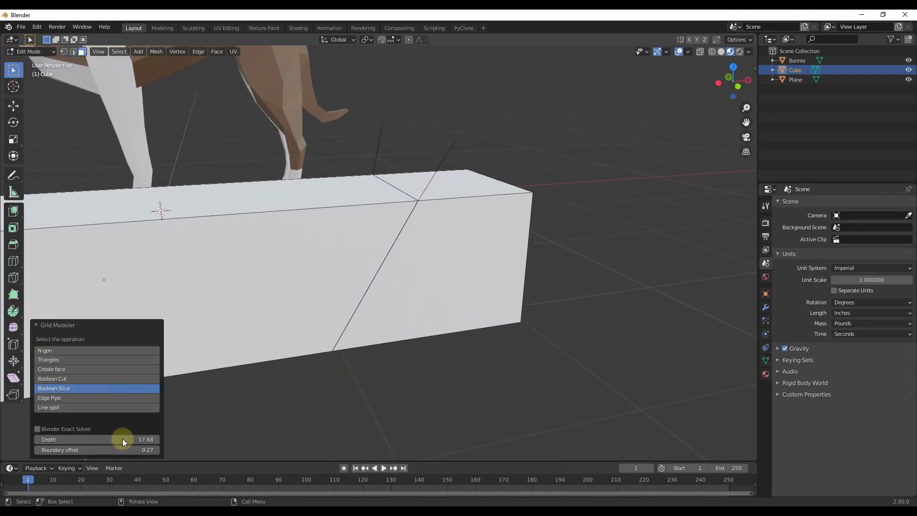
pyautogui.moveTo(122, 438); pyautogui.dragTo(10, 429)
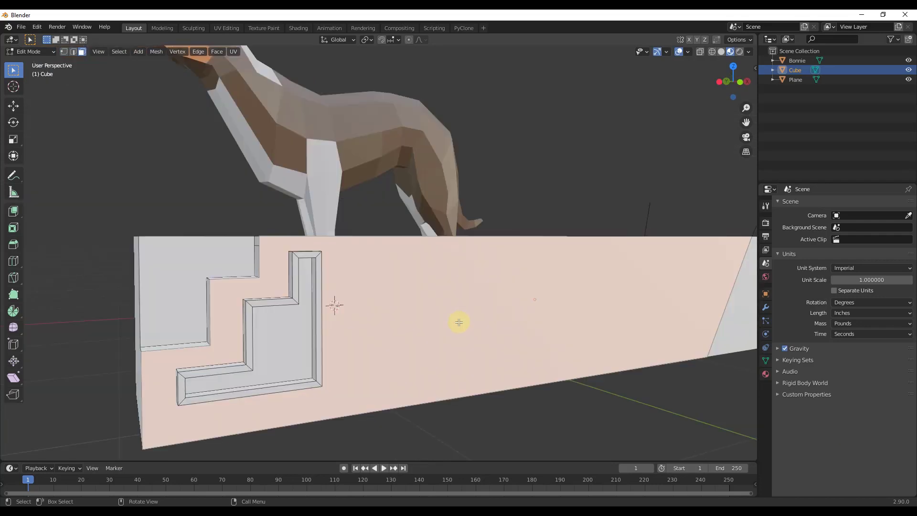
# - Start Grid Modeler on the large side face and draw a closed rectangle in its middle
pyautogui.rightClick(444, 305)
pyautogui.click(442, 302)
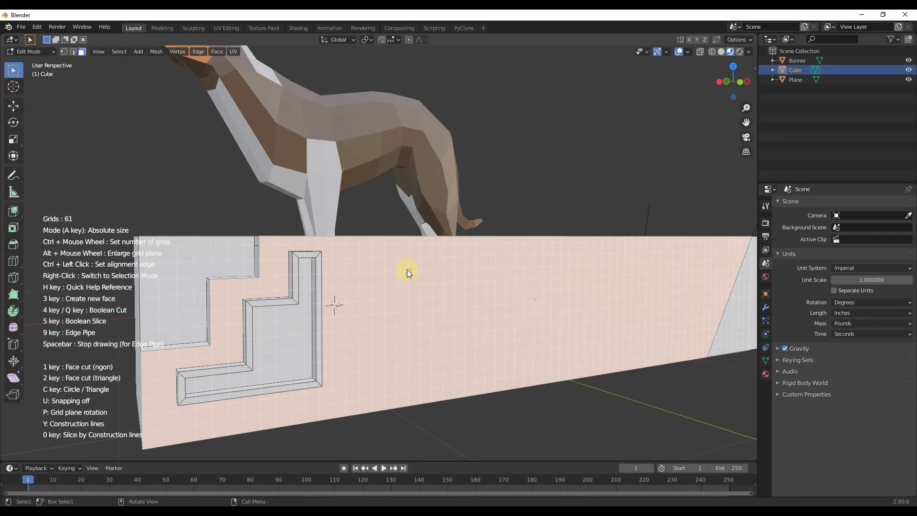
pyautogui.moveTo(409, 273)
pyautogui.mouseDown()
pyautogui.moveTo(408, 385)
pyautogui.moveTo(409, 377)
pyautogui.moveTo(532, 363)
pyautogui.moveTo(532, 267)
pyautogui.moveTo(408, 276)
pyautogui.mouseUp()
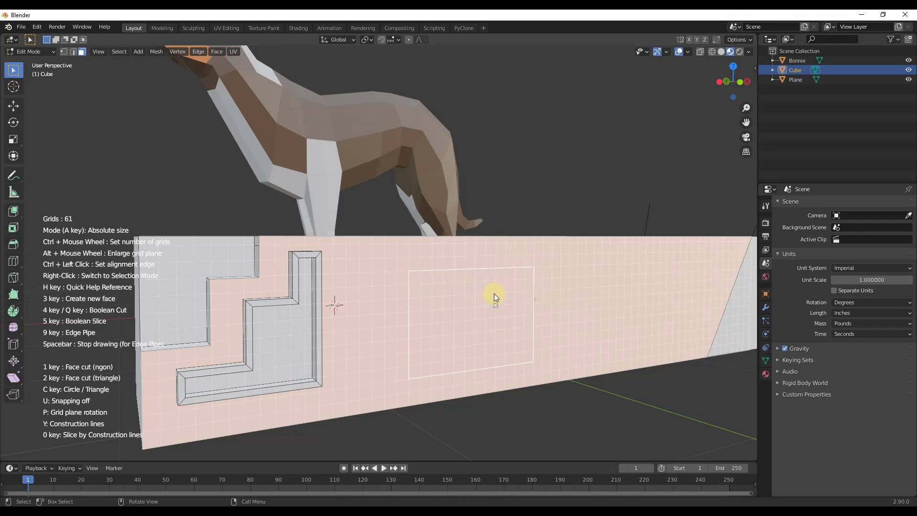
pyautogui.moveTo(493, 294)
pyautogui.mouseDown(button='middle')
pyautogui.moveTo(538, 305)
pyautogui.moveTo(531, 319)
pyautogui.moveTo(478, 314)
pyautogui.mouseUp(button='middle')
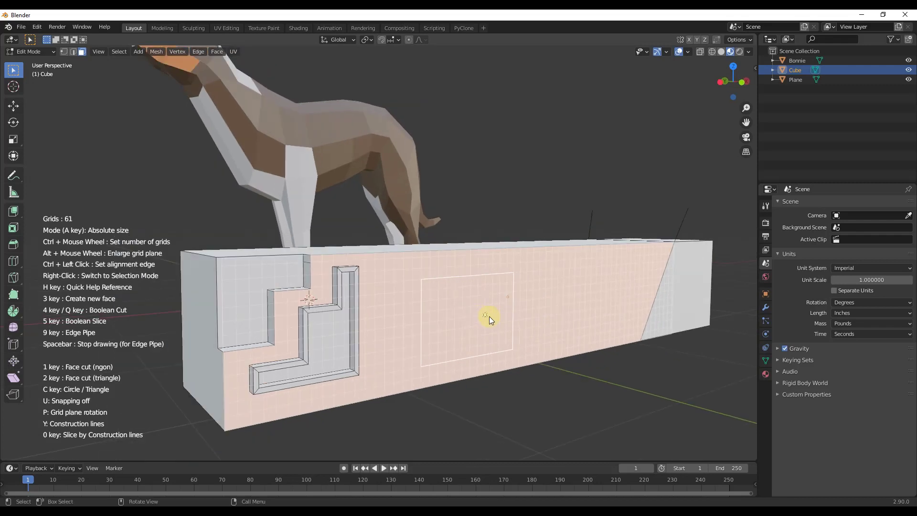
# - Turn the rectangle into an Edge Pipe with a pipe thickness of 0.25
pyautogui.press('9')
pyautogui.scroll(5, 497, 320)
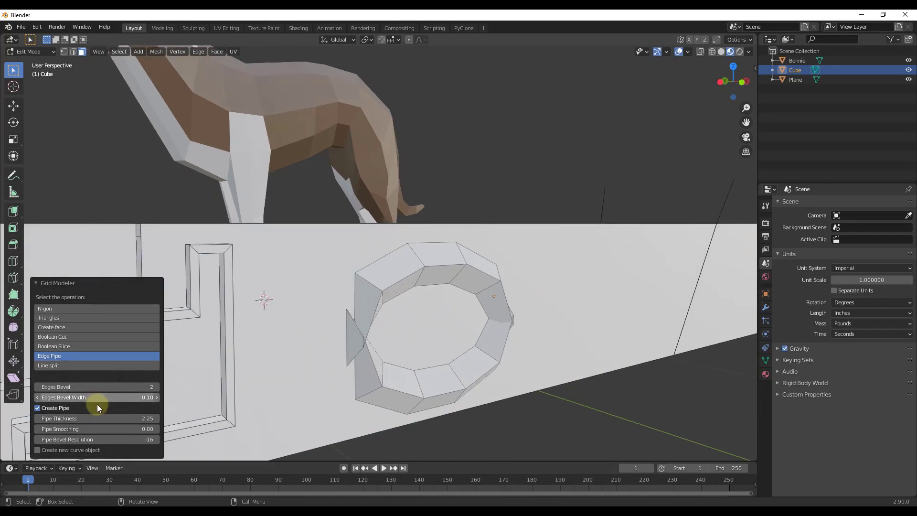
pyautogui.click(37, 418)
pyautogui.click(36, 418)
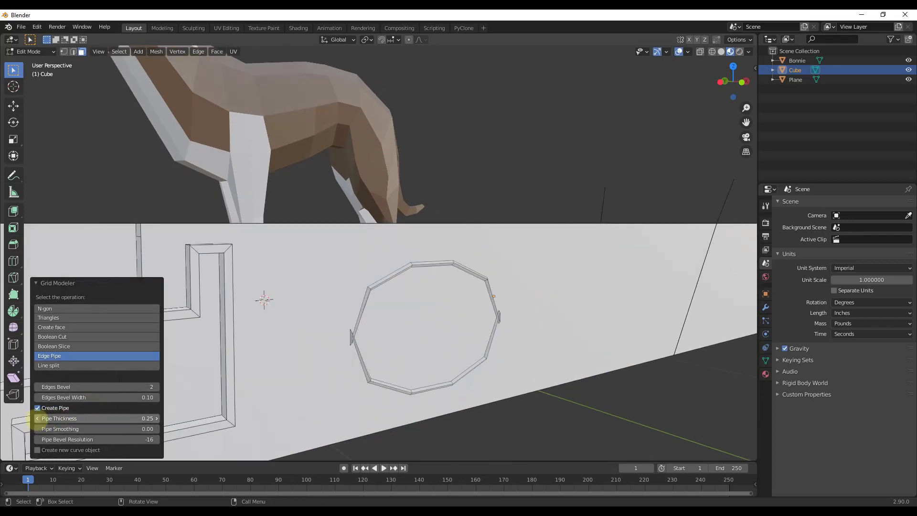
pyautogui.click(37, 418)
pyautogui.click(37, 418)
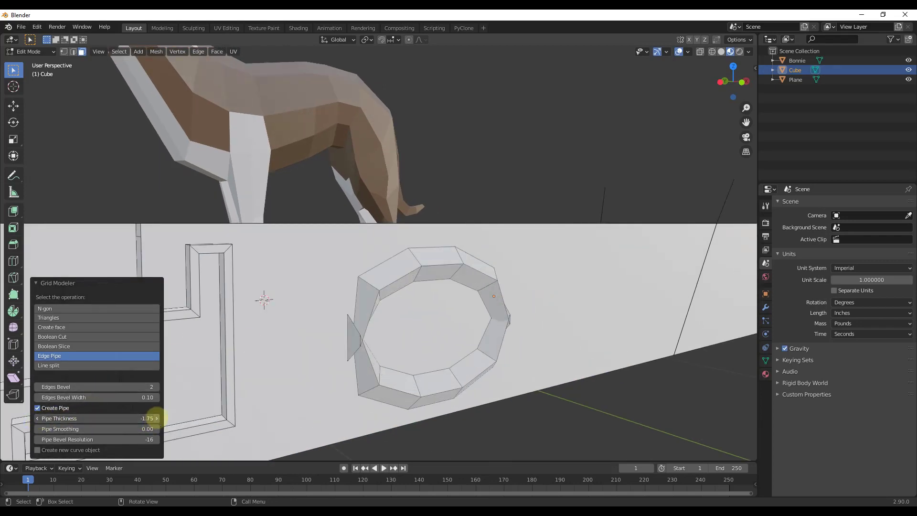
pyautogui.click(156, 417)
pyautogui.click(157, 418)
# - Round the pipe's corners with an edges bevel of 14 and a bevel width of 0.07
pyautogui.click(157, 387)
pyautogui.click(157, 387)
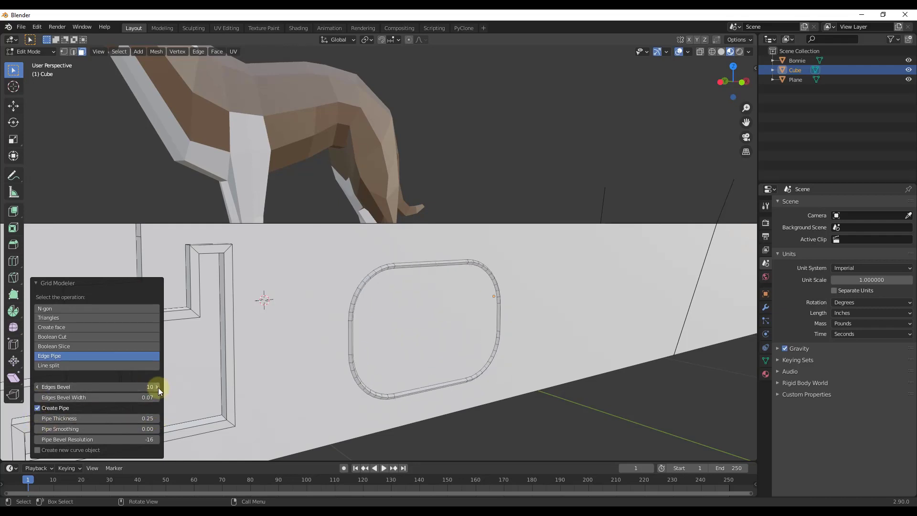
pyautogui.click(157, 387)
pyautogui.click(156, 387)
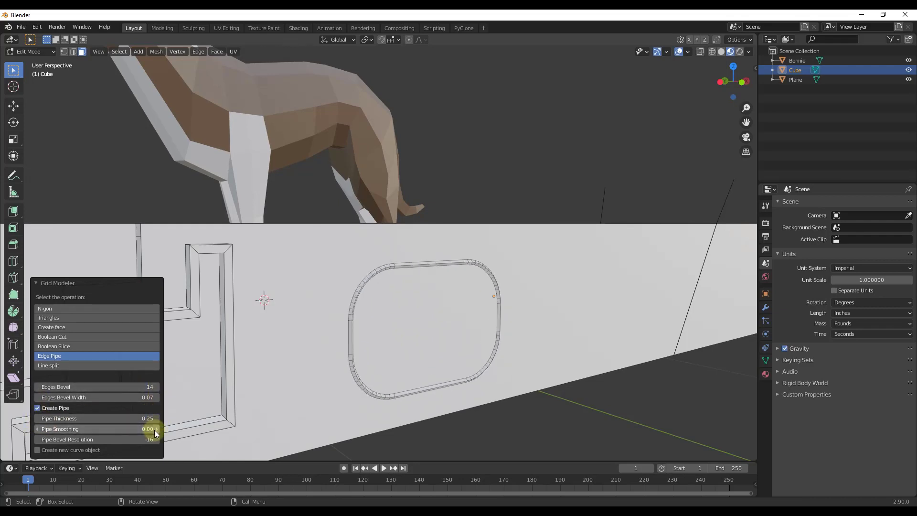
# - Raise the edge pipe's bevel resolution to 7
pyautogui.click(156, 439)
pyautogui.click(155, 439)
pyautogui.click(156, 439)
pyautogui.click(156, 439)
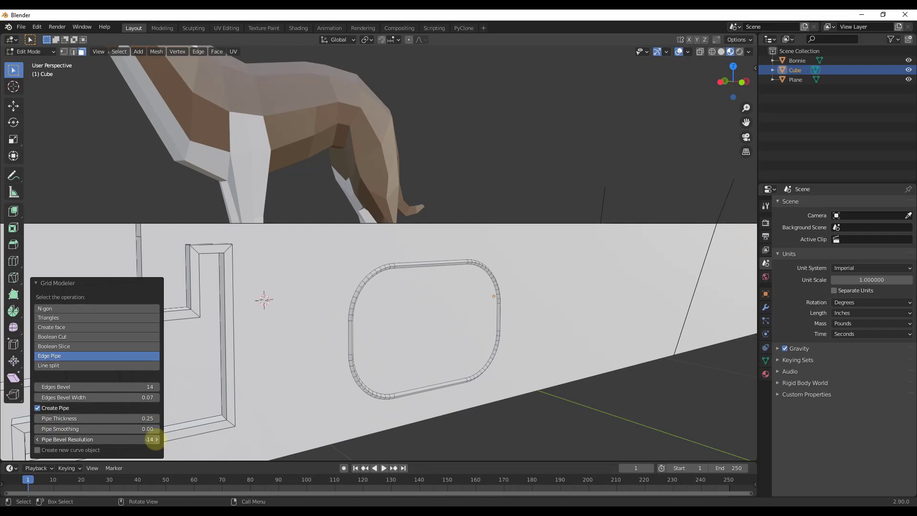
pyautogui.click(156, 440)
pyautogui.doubleClick(156, 440)
pyautogui.click(155, 439)
pyautogui.doubleClick(155, 440)
pyautogui.click(156, 439)
pyautogui.doubleClick(155, 439)
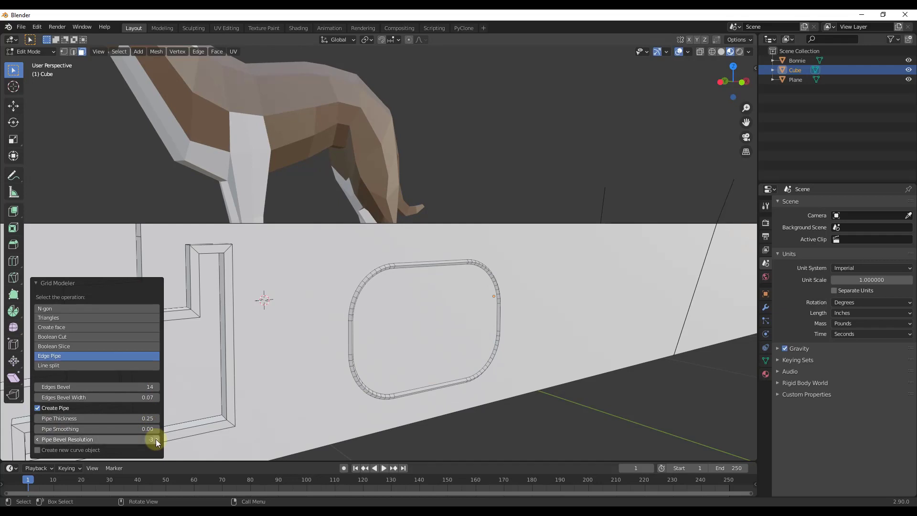
pyautogui.doubleClick(155, 439)
pyautogui.doubleClick(155, 439)
pyautogui.doubleClick(155, 439)
pyautogui.doubleClick(156, 439)
pyautogui.doubleClick(156, 439)
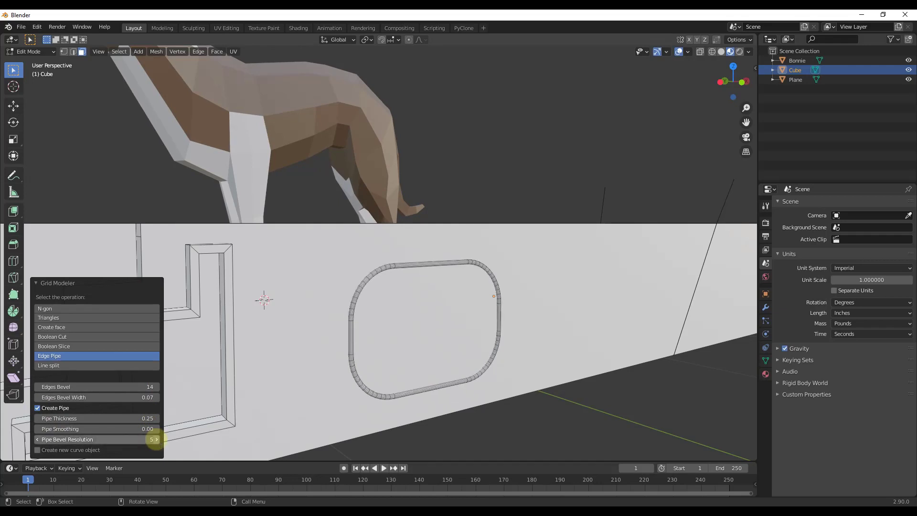
pyautogui.scroll(5, 439, 274)
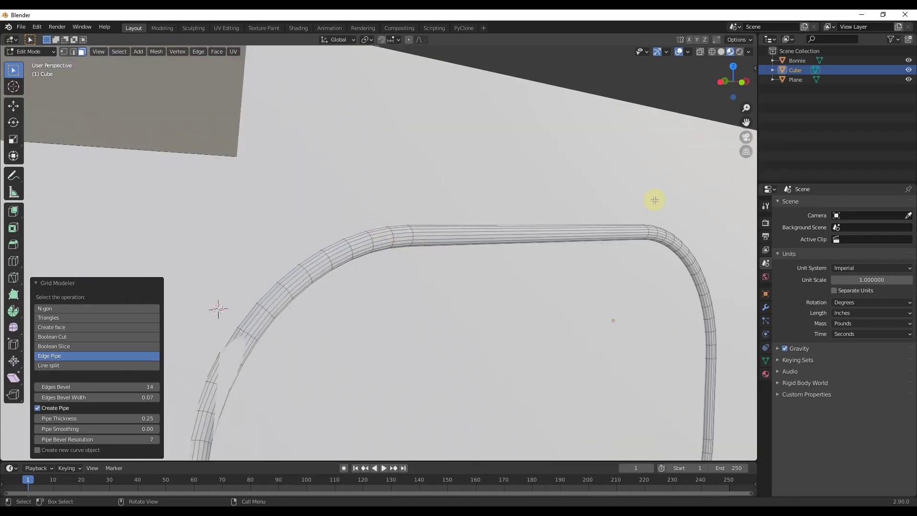
pyautogui.scroll(-2, 626, 226)
pyautogui.scroll(-4, 626, 225)
pyautogui.scroll(3, 511, 409)
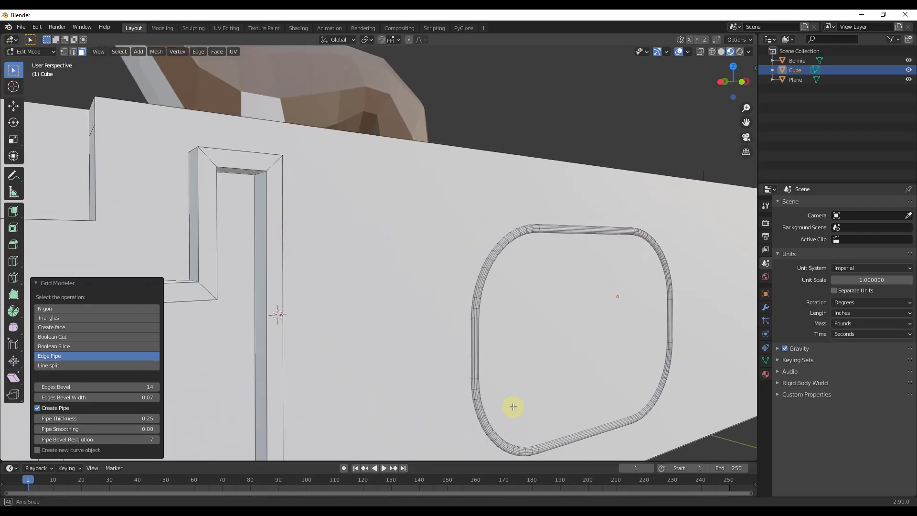
# - Set the edge pipe's smoothing to 0.03 and its thickness to 1.25
pyautogui.moveTo(422, 373); pyautogui.dragTo(377, 349, button='middle')
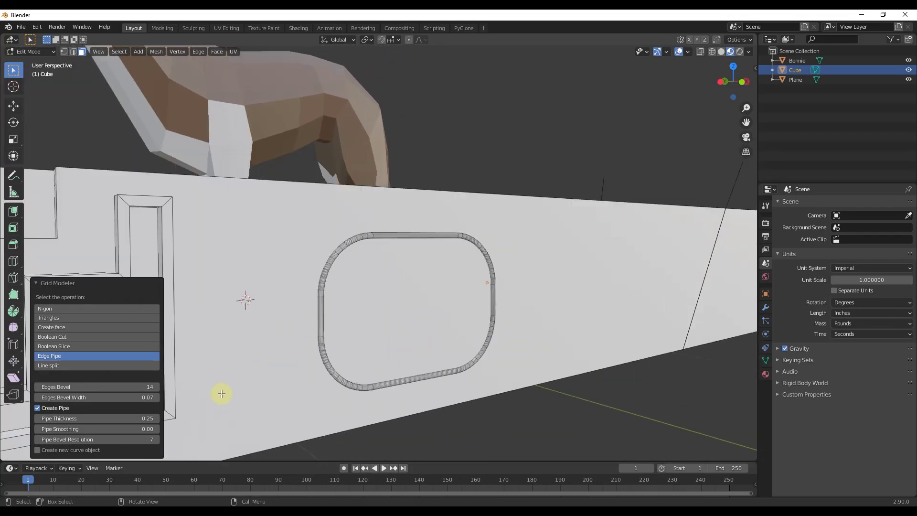
pyautogui.click(157, 429)
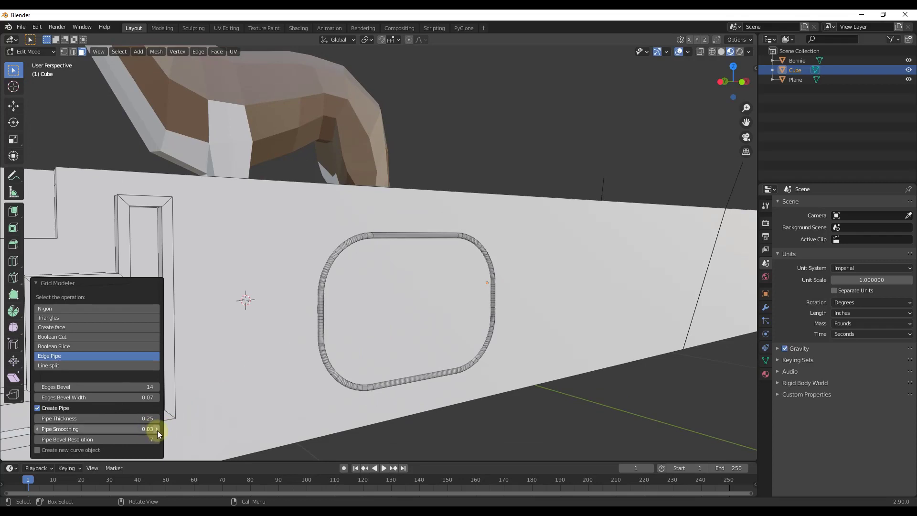
pyautogui.click(157, 418)
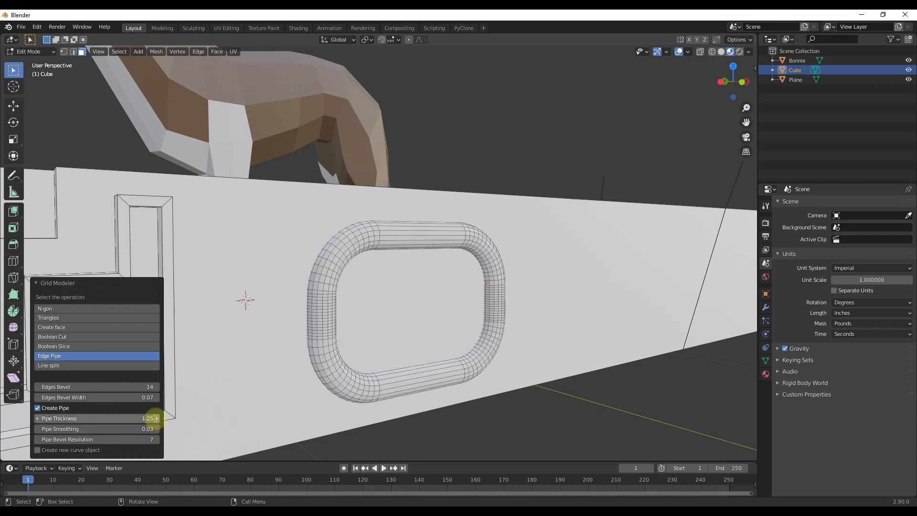
# - Try edge bevel widths of 0.10 and 0.04 on the pipe, and return the width to 0.07
pyautogui.click(156, 397)
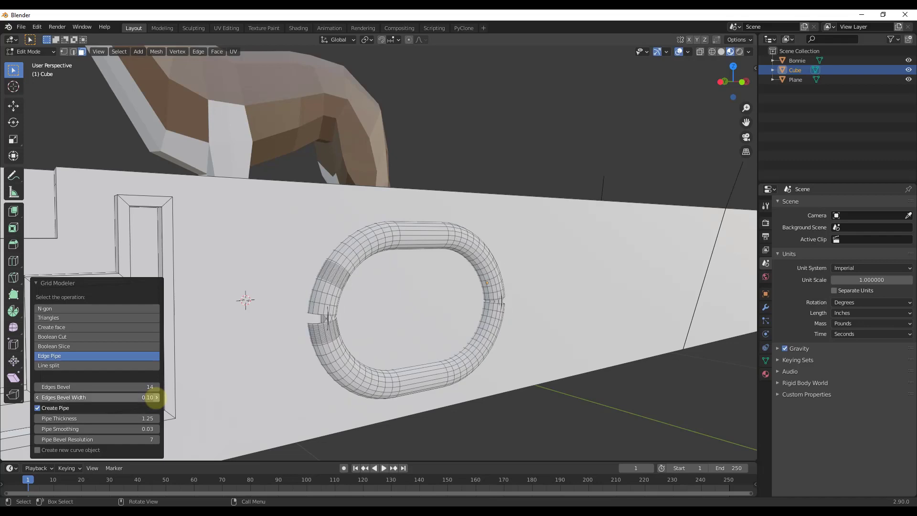
pyautogui.click(156, 398)
pyautogui.click(37, 397)
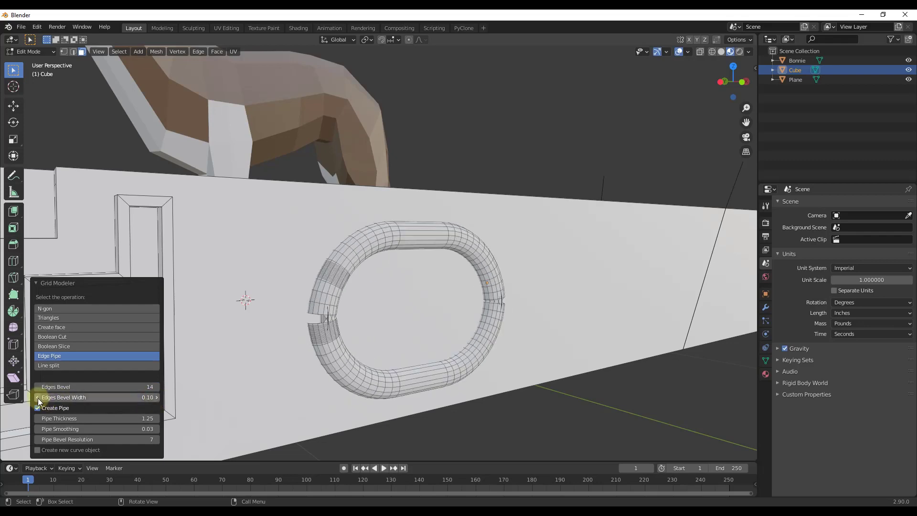
pyautogui.click(38, 397)
pyautogui.click(37, 397)
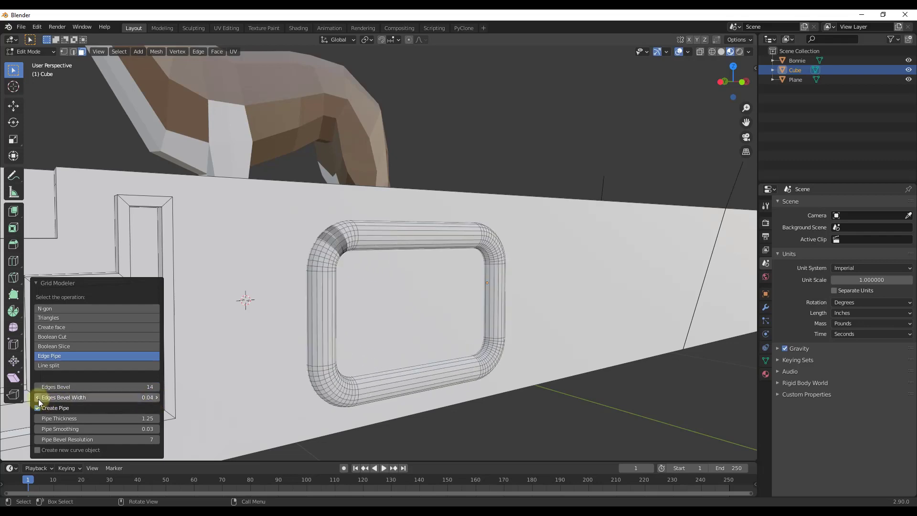
pyautogui.click(154, 397)
# - Leave Edit Mode on the long box, and select the separate box with the slanted side for editing
pyautogui.moveTo(528, 282); pyautogui.dragTo(454, 266, button='middle')
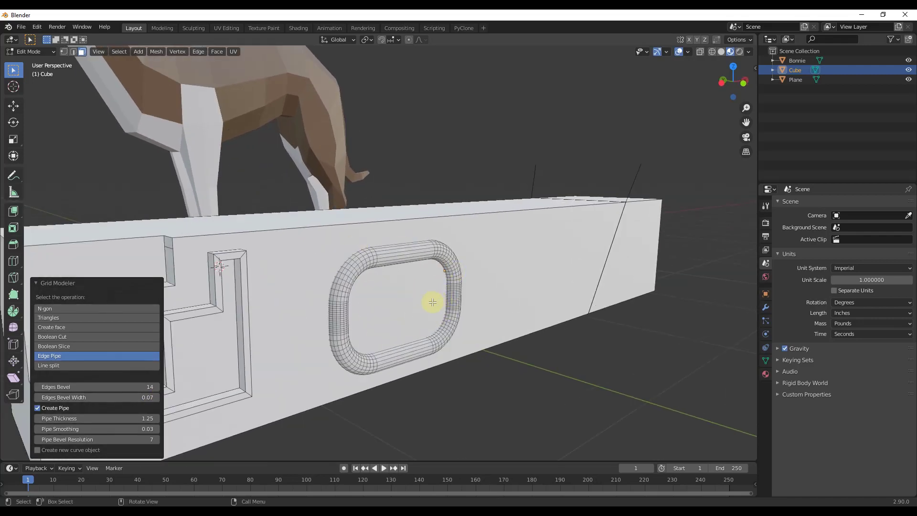
pyautogui.moveTo(432, 302)
pyautogui.mouseDown(button='middle')
pyautogui.moveTo(532, 295)
pyautogui.moveTo(497, 303)
pyautogui.moveTo(431, 288)
pyautogui.mouseUp(button='middle')
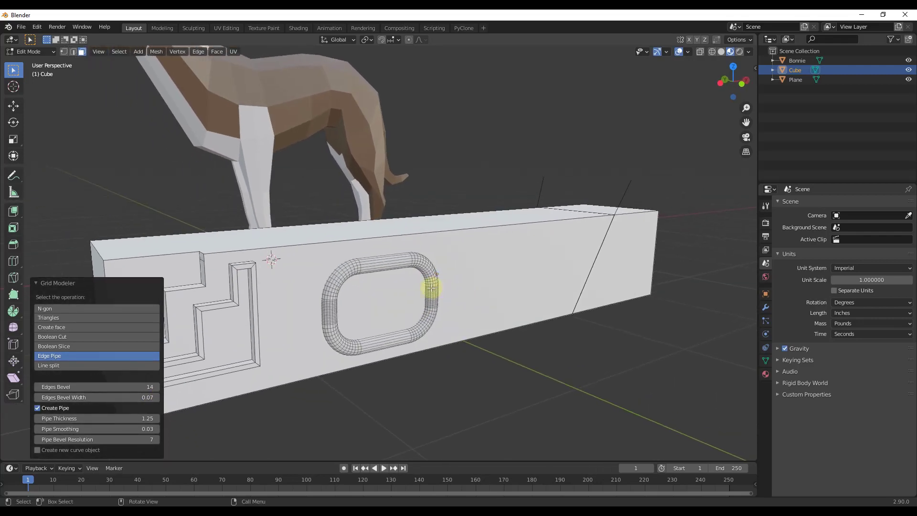
pyautogui.press('Tab')
pyautogui.scroll(-4, 486, 282)
pyautogui.moveTo(486, 282); pyautogui.dragTo(514, 296, button='middle')
pyautogui.click(515, 295)
pyautogui.scroll(3, 503, 335)
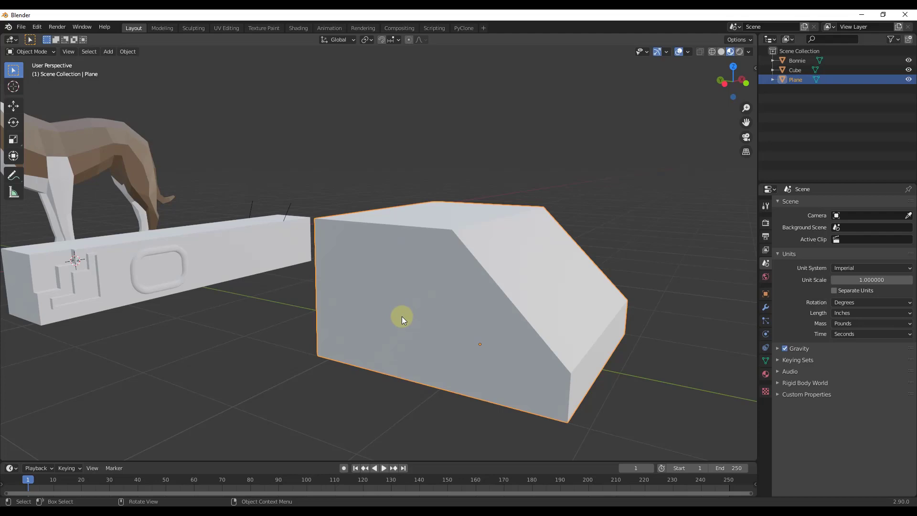
pyautogui.moveTo(407, 311); pyautogui.dragTo(359, 214, button='middle')
pyautogui.press('Tab')
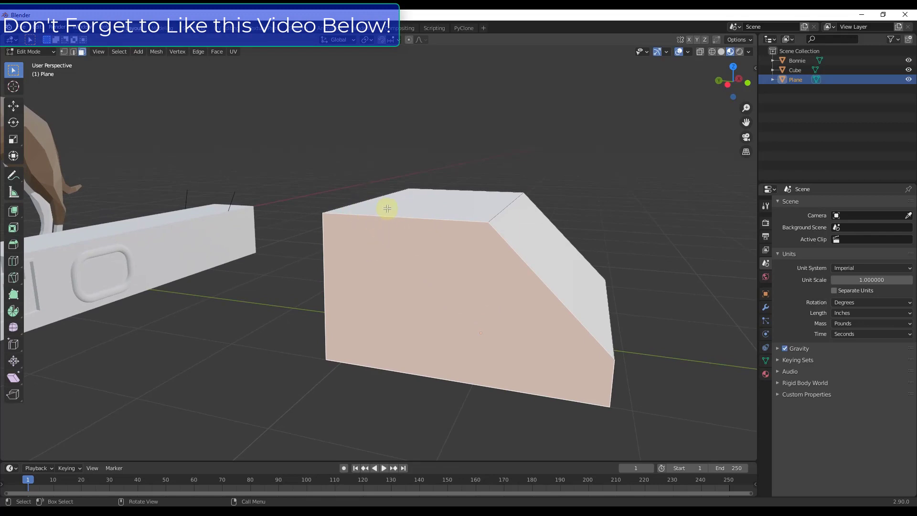
# - Start Grid Modeler on the slanted box's large five-sided face and enlarge the grid plane beyond the face's edges
pyautogui.rightClick(394, 262)
pyautogui.click(373, 262)
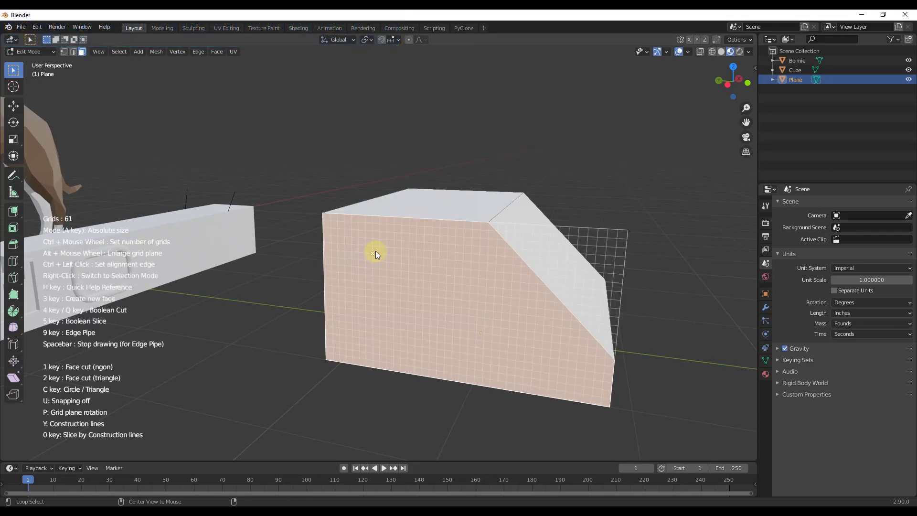
pyautogui.keyDown('alt'); pyautogui.scroll(5, 375, 251); pyautogui.keyUp('alt')
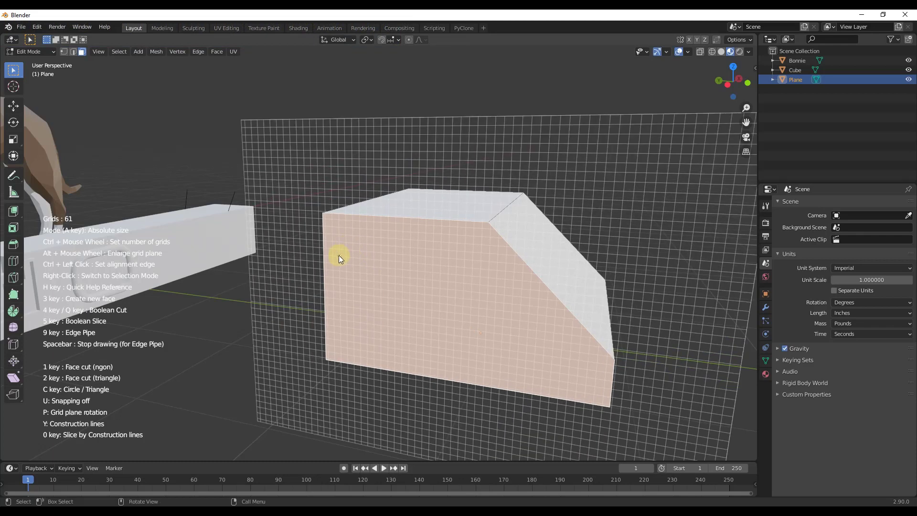
# - Draw a narrow upright rectangle that crosses the face's upper edge near the box's square corner
pyautogui.moveTo(345, 199); pyautogui.dragTo(346, 256)
pyautogui.moveTo(373, 240); pyautogui.dragTo(430, 187, button='middle')
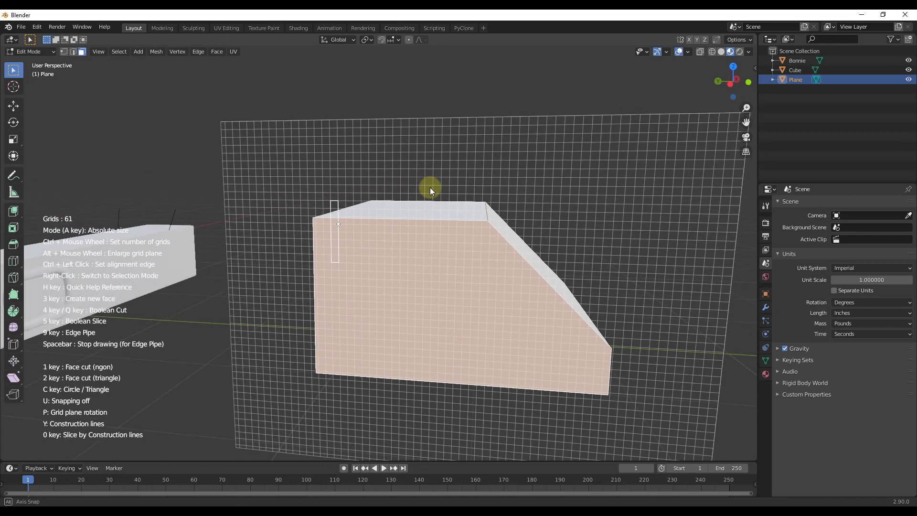
pyautogui.scroll(3, 331, 240)
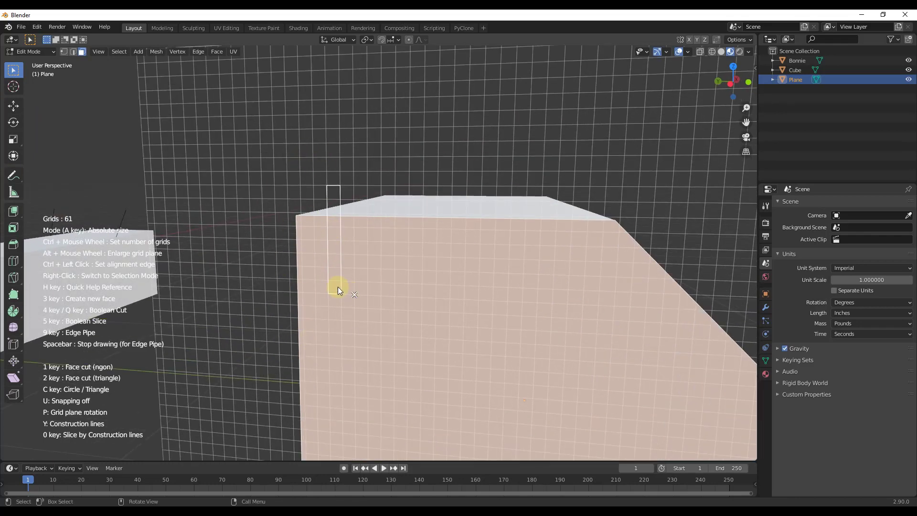
pyautogui.moveTo(338, 289); pyautogui.dragTo(368, 214, button='middle')
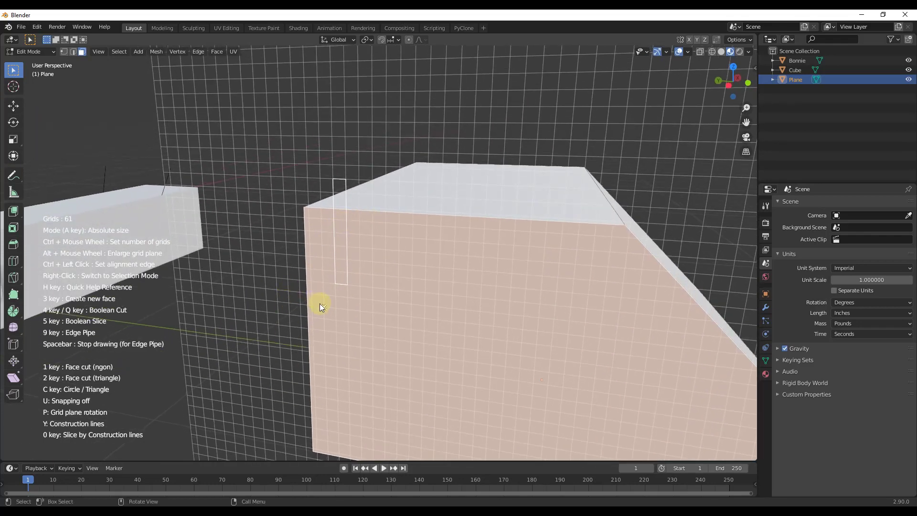
# - Move the narrow rectangle closer to the box's square corner and try rotating it
pyautogui.click(341, 283)
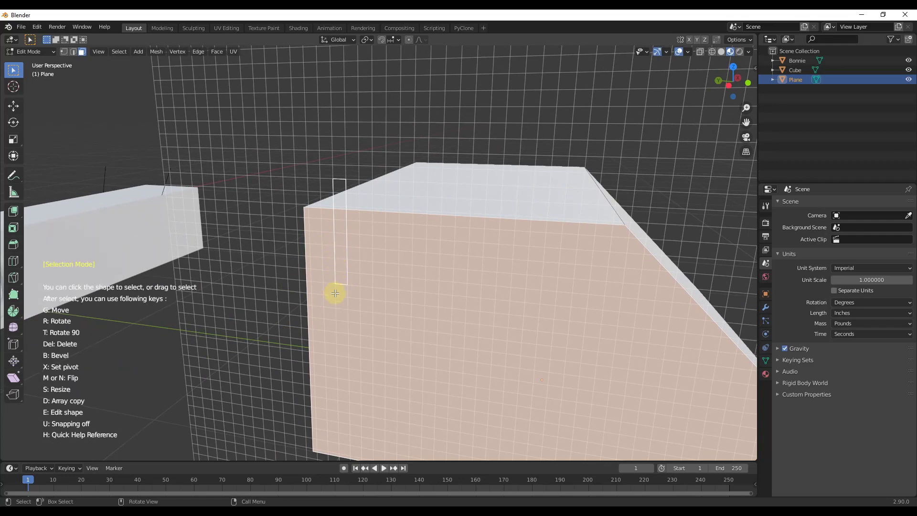
pyautogui.press('Delete')
pyautogui.press('r')
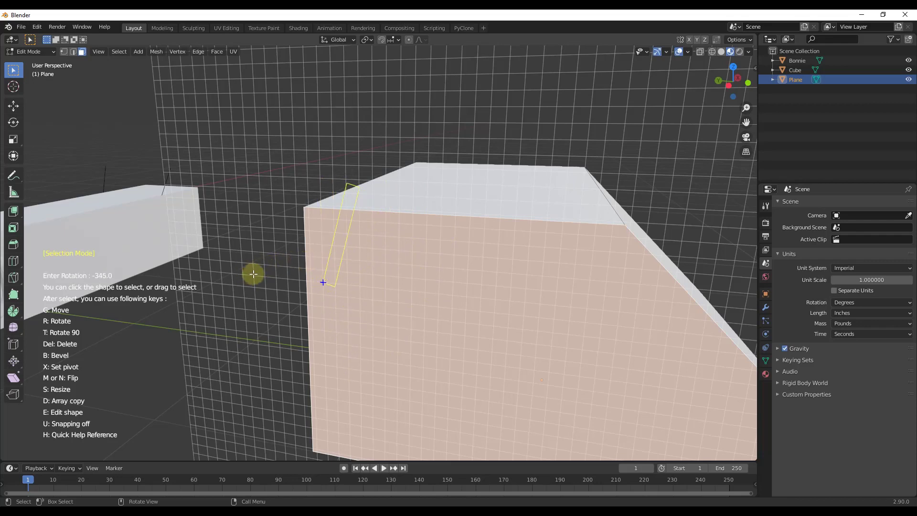
pyautogui.press('Escape')
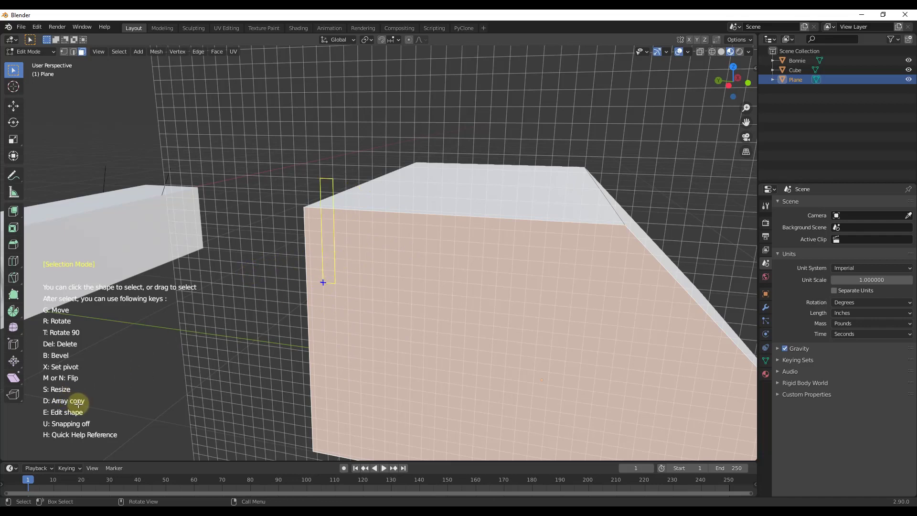
# - Array copy the narrow rectangle along the face's upper edge, making nine evenly spaced rectangles in total
pyautogui.press('d')
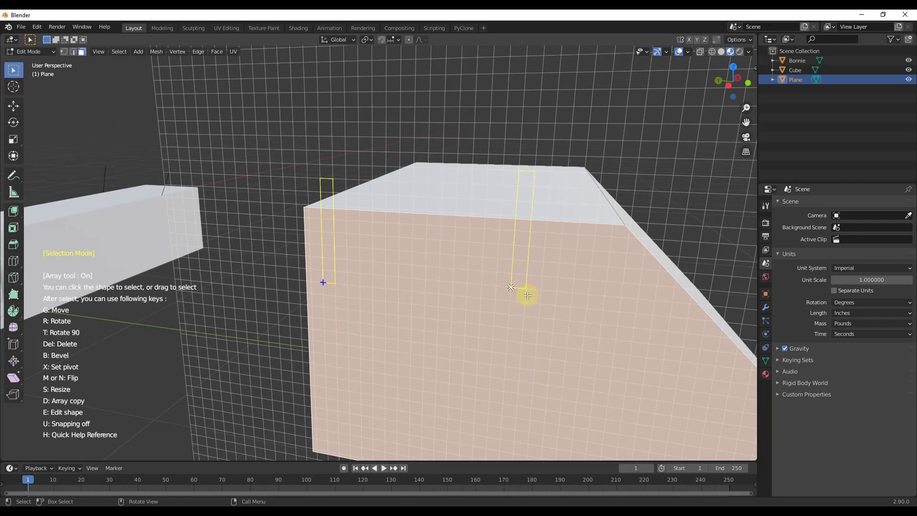
pyautogui.scroll(4, 549, 304)
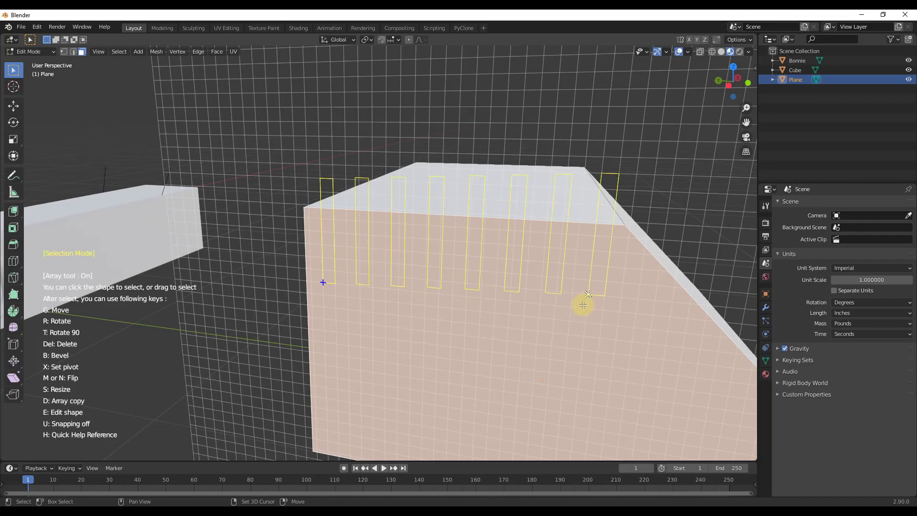
pyautogui.scroll(1, 578, 306)
pyautogui.scroll(1, 577, 306)
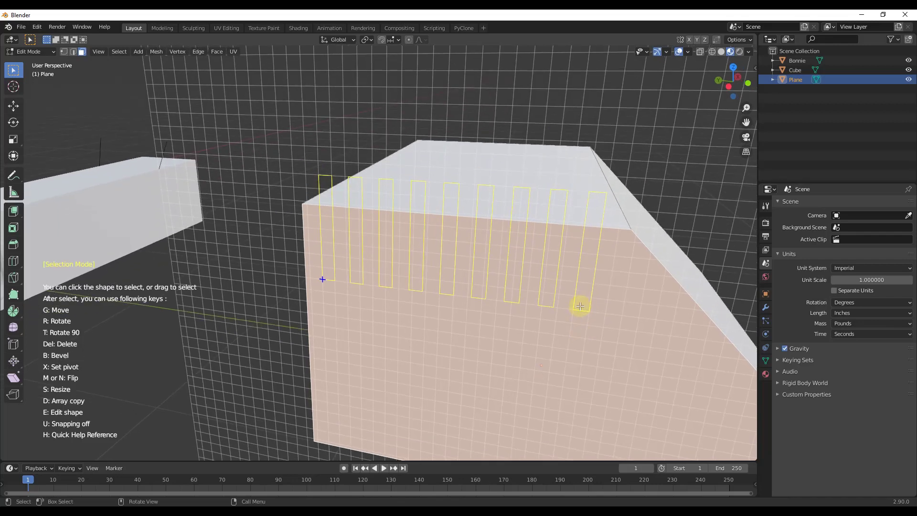
# - Apply a Boolean Cut to the box with the nine rectangles, and adjust the cut depth and boundary offset
pyautogui.rightClick(576, 306)
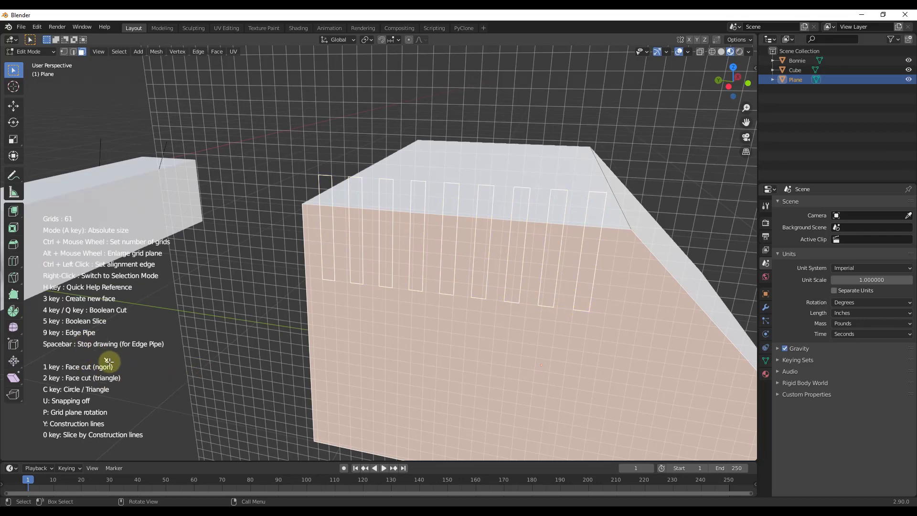
pyautogui.press('4')
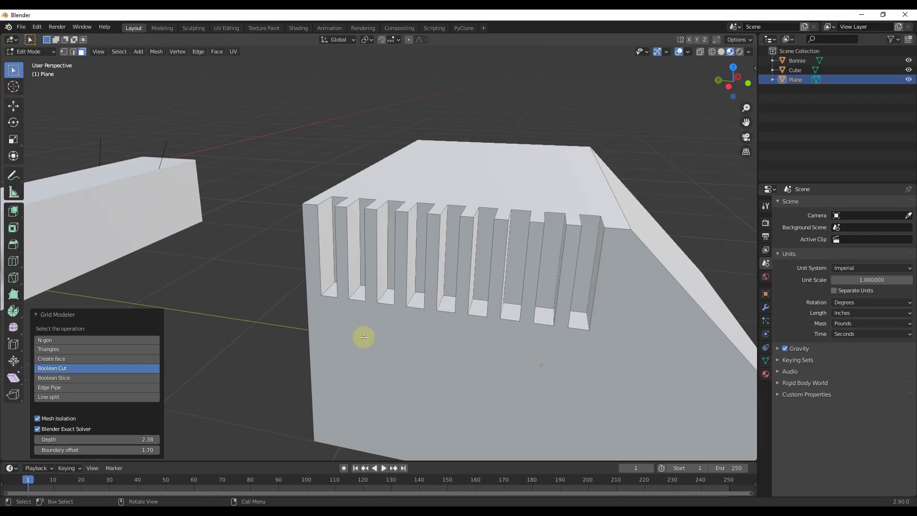
pyautogui.moveTo(74, 440); pyautogui.dragTo(127, 438)
pyautogui.moveTo(74, 448)
pyautogui.mouseDown()
pyautogui.moveTo(88, 449)
pyautogui.moveTo(67, 448)
pyautogui.moveTo(78, 449)
pyautogui.mouseUp()
# - Select the large slotted face of the box
pyautogui.moveTo(410, 315); pyautogui.dragTo(365, 288, button='middle')
pyautogui.click(364, 288)
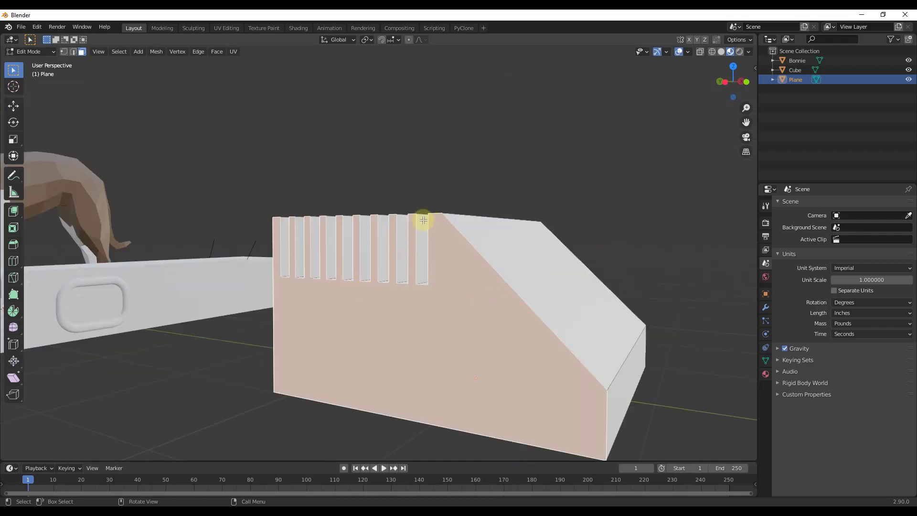